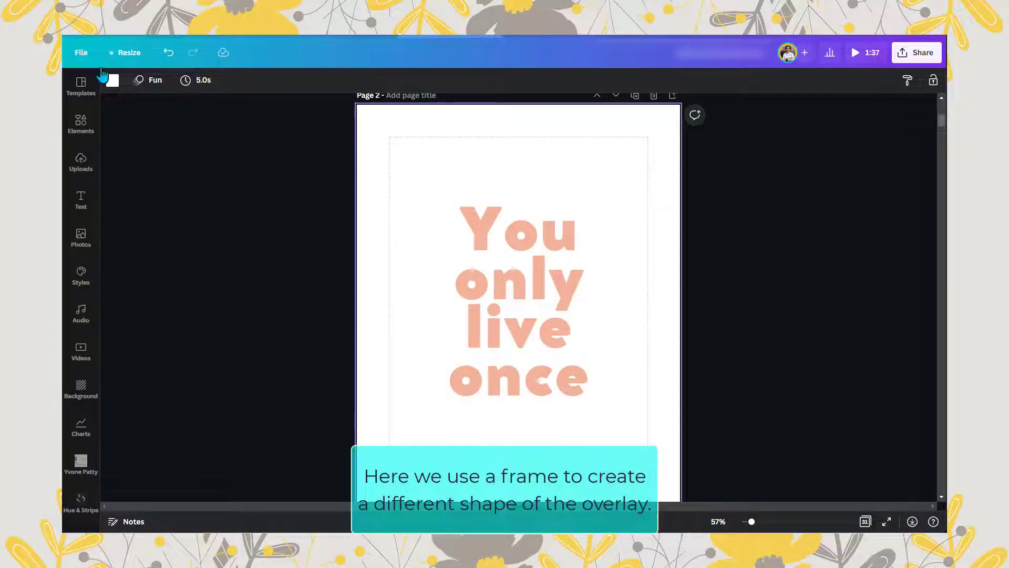
Step: Change the background of page 2 to the amber yellow from the brand colors
{"action": "left_click", "coordinate": [112, 83]}
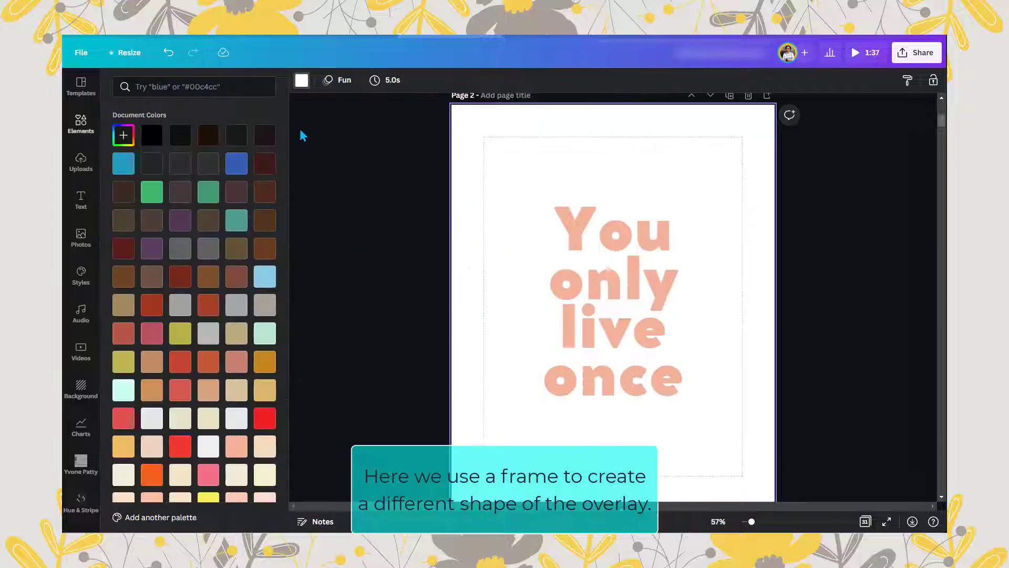
{"action": "scroll", "coordinate": [289, 171], "scroll_direction": "down", "scroll_amount": 1}
{"action": "left_click_drag", "start_coordinate": [289, 172], "coordinate": [295, 292]}
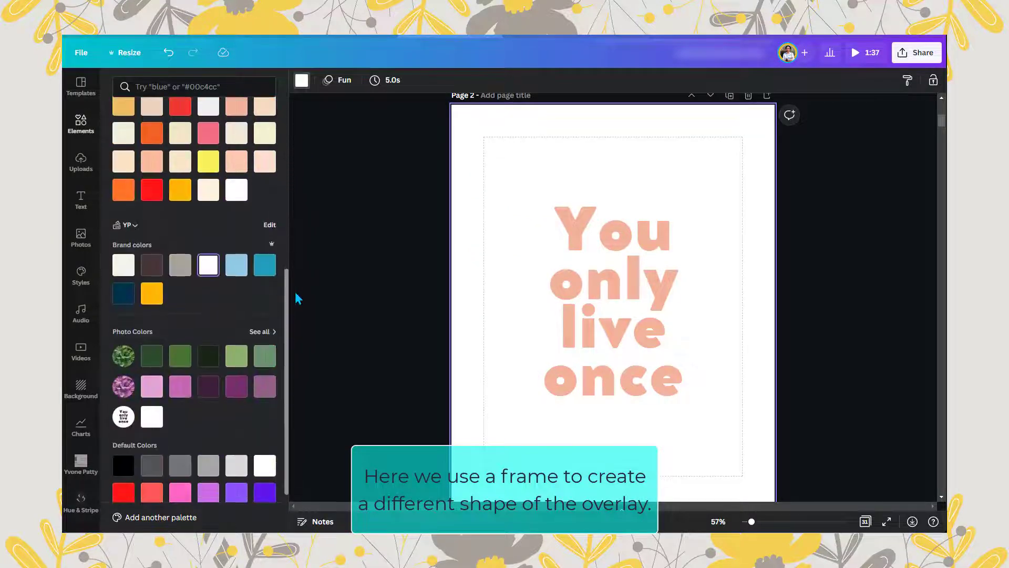
{"action": "left_click", "coordinate": [151, 295]}
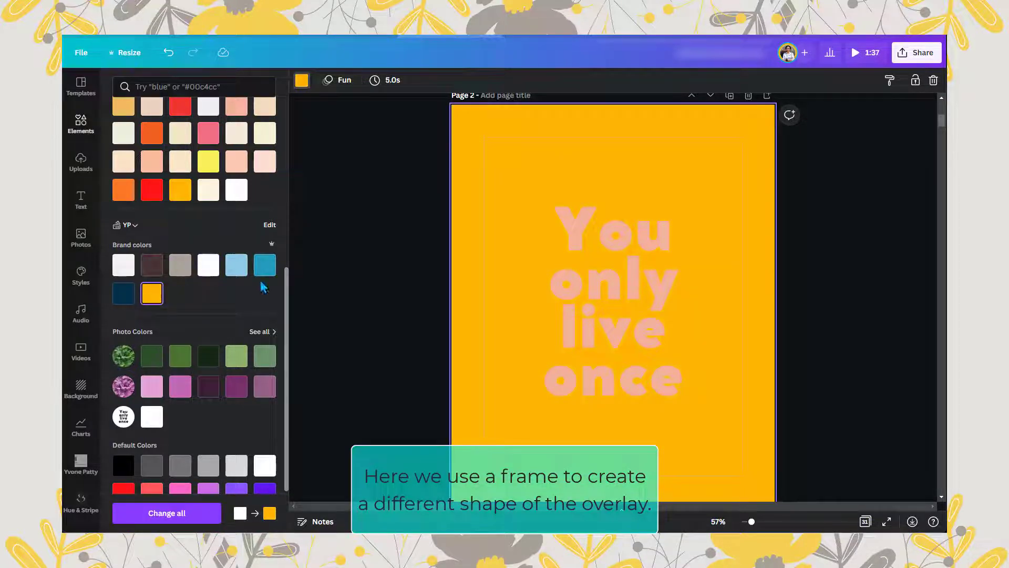
Step: Recolor the word "You" with the dark golden orange from the document colors
{"action": "left_click", "coordinate": [586, 232]}
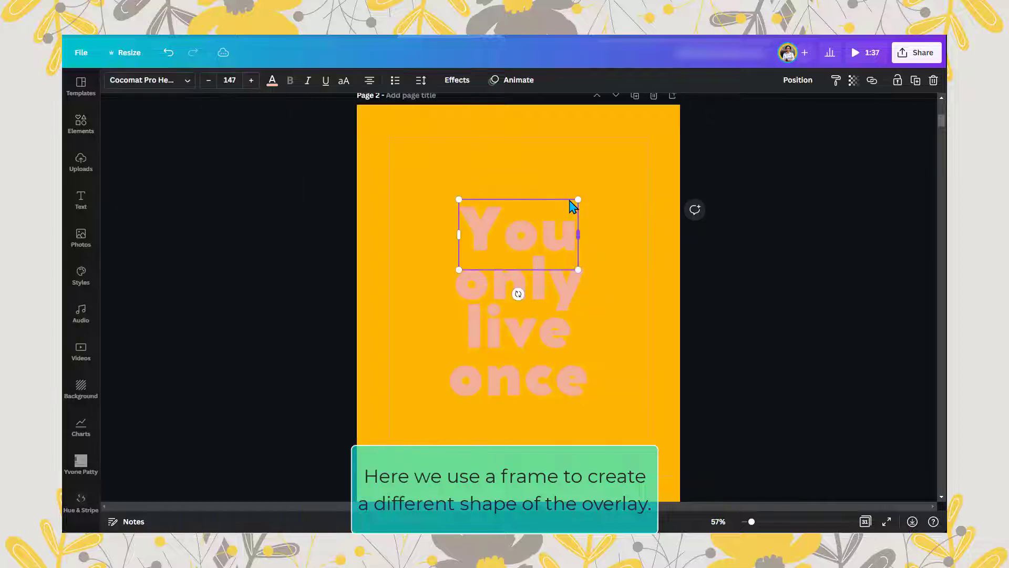
{"action": "left_click", "coordinate": [272, 82]}
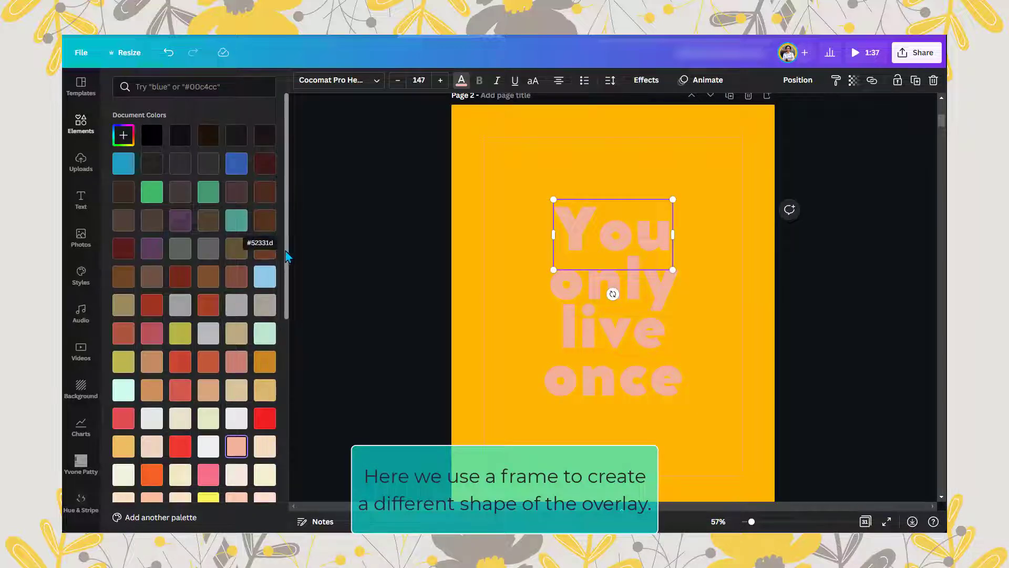
{"action": "scroll", "coordinate": [288, 286], "scroll_direction": "down", "scroll_amount": 2}
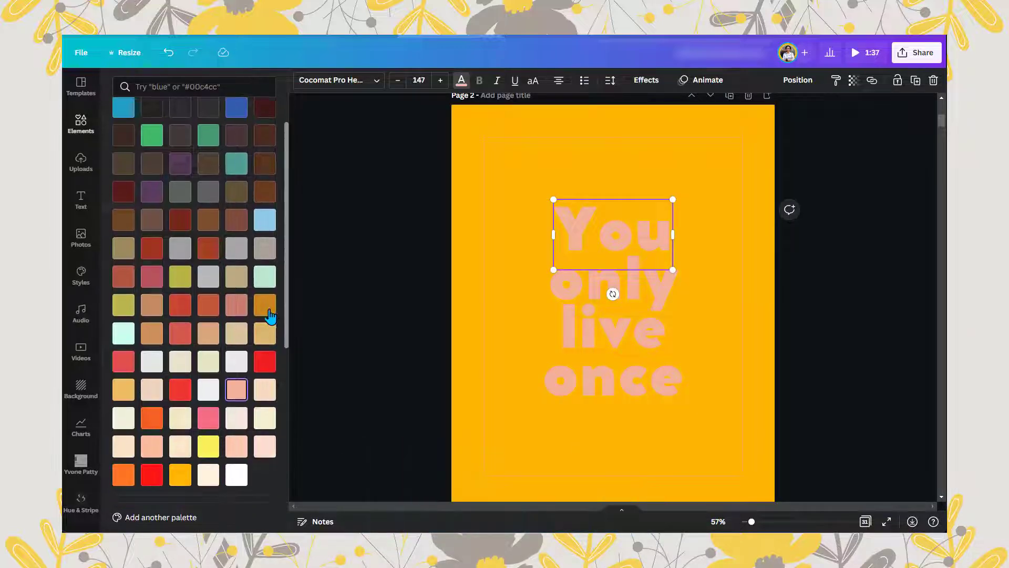
{"action": "left_click", "coordinate": [265, 305]}
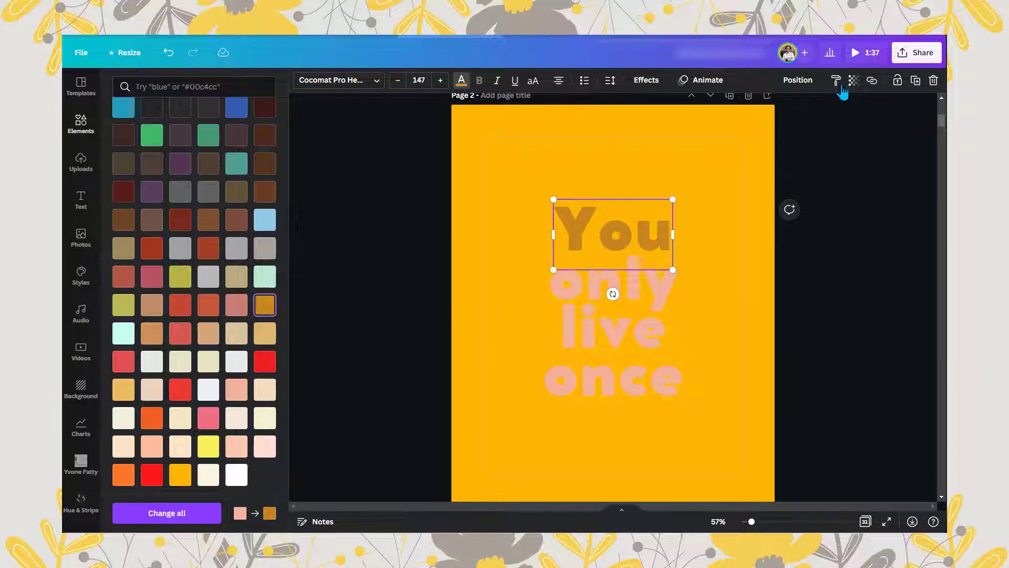
Step: Copy the style of the word "You" onto the words "only", "live" and "once"
{"action": "left_click", "coordinate": [836, 80]}
{"action": "left_click", "coordinate": [608, 280]}
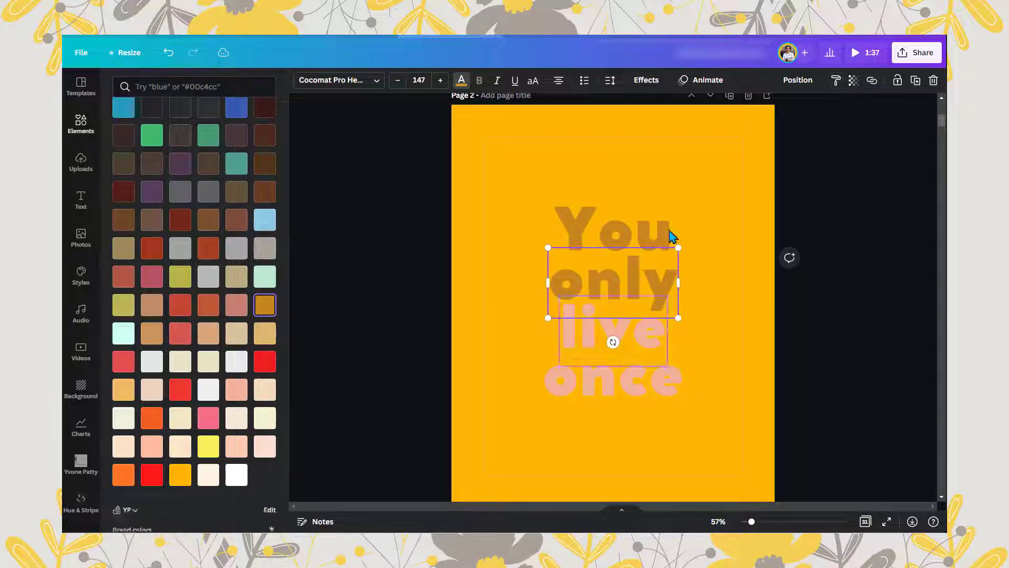
{"action": "left_click", "coordinate": [836, 81]}
{"action": "left_click", "coordinate": [599, 330]}
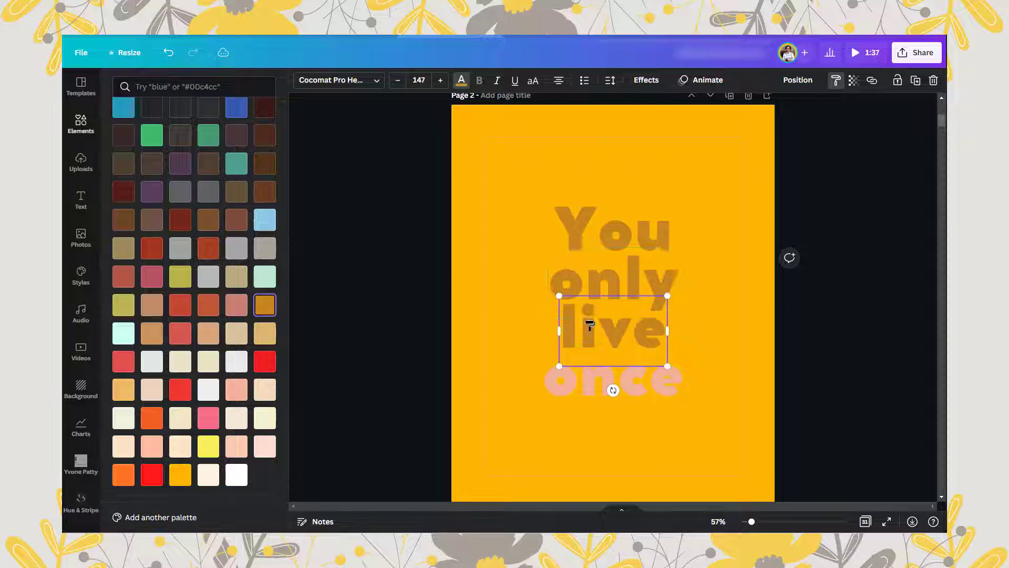
{"action": "left_click", "coordinate": [836, 82]}
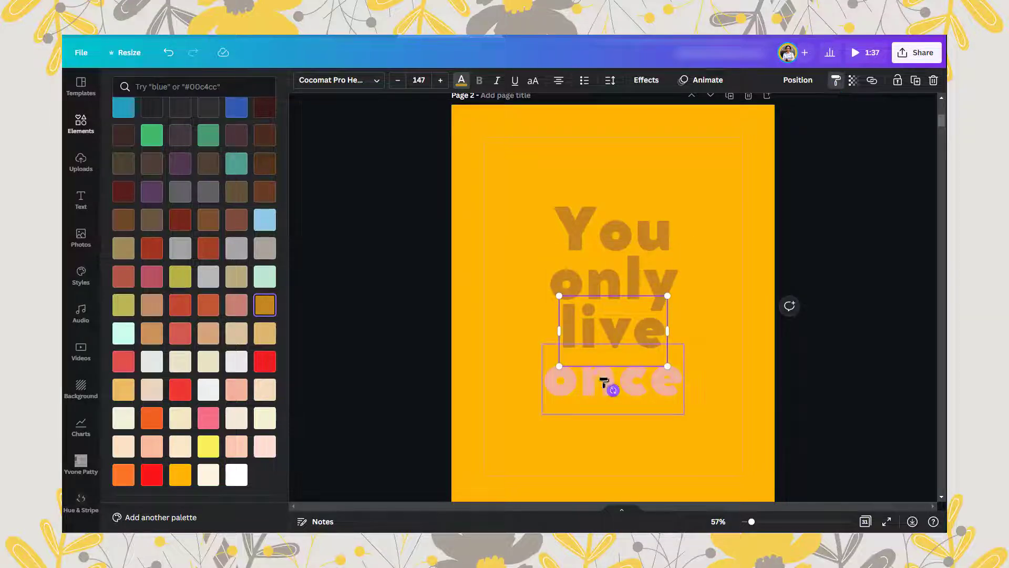
{"action": "left_click", "coordinate": [608, 388]}
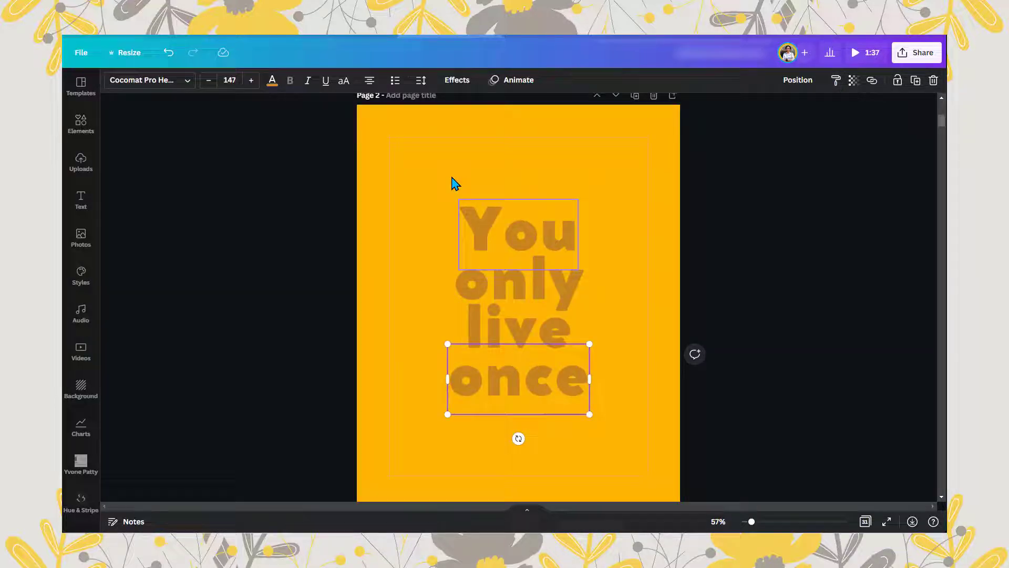
Step: Enlarge all four words together and reposition them around the middle of the page
{"action": "left_click_drag", "start_coordinate": [423, 154], "coordinate": [623, 465]}
{"action": "left_click_drag", "start_coordinate": [547, 361], "coordinate": [535, 336]}
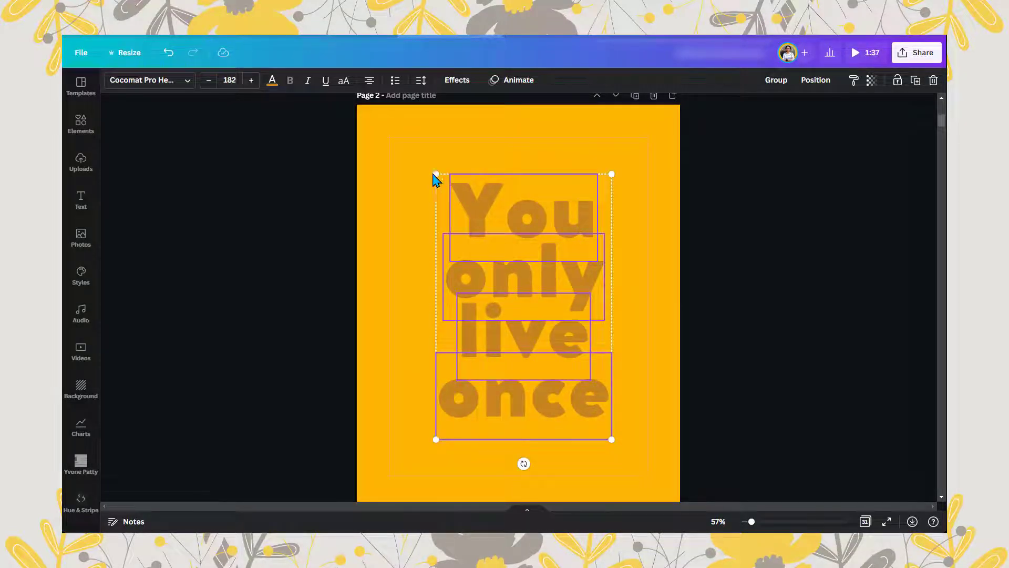
{"action": "left_click_drag", "start_coordinate": [426, 164], "coordinate": [419, 155]}
{"action": "left_click_drag", "start_coordinate": [523, 266], "coordinate": [521, 272]}
{"action": "left_click", "coordinate": [657, 213]}
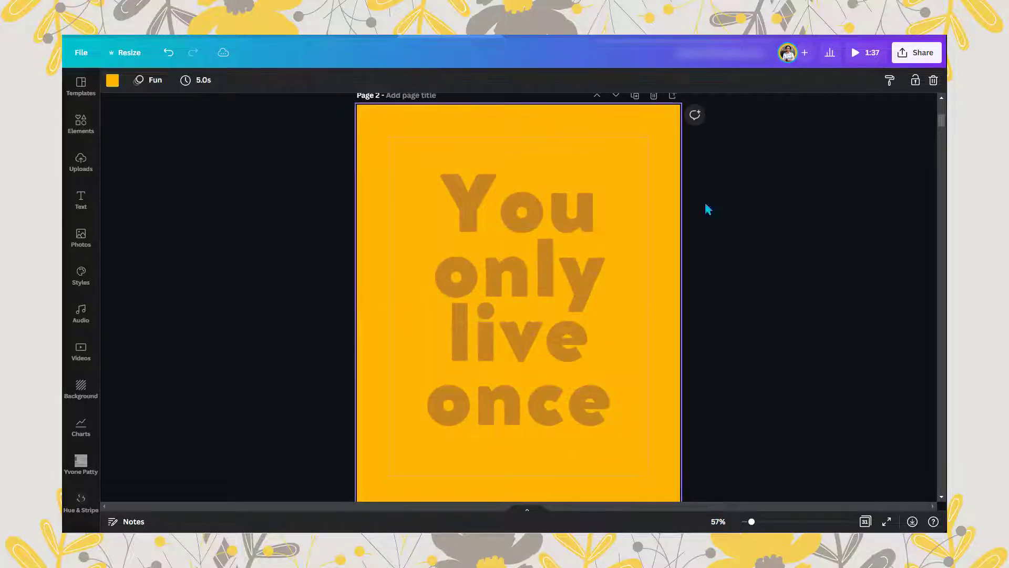
Step: Set up a download of the design as PNG, leaving the transparent background option off
{"action": "left_click", "coordinate": [924, 56]}
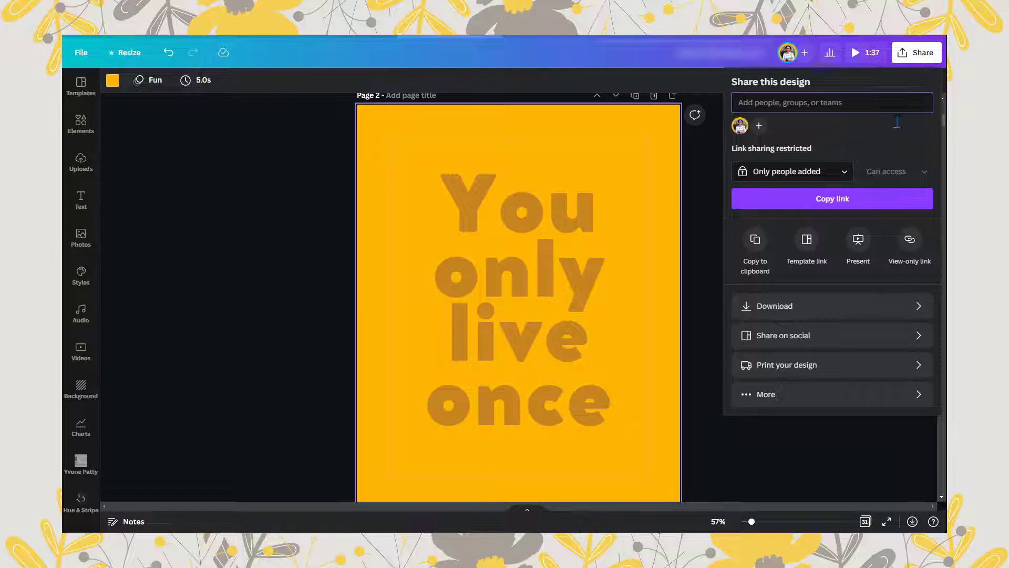
{"action": "left_click", "coordinate": [788, 307]}
{"action": "left_click", "coordinate": [779, 128]}
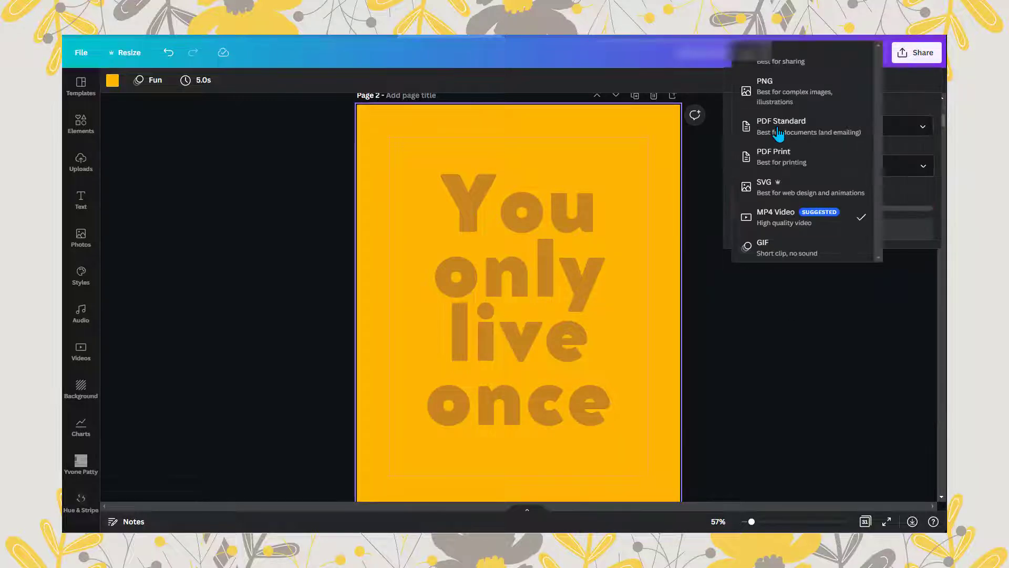
{"action": "left_click", "coordinate": [772, 89]}
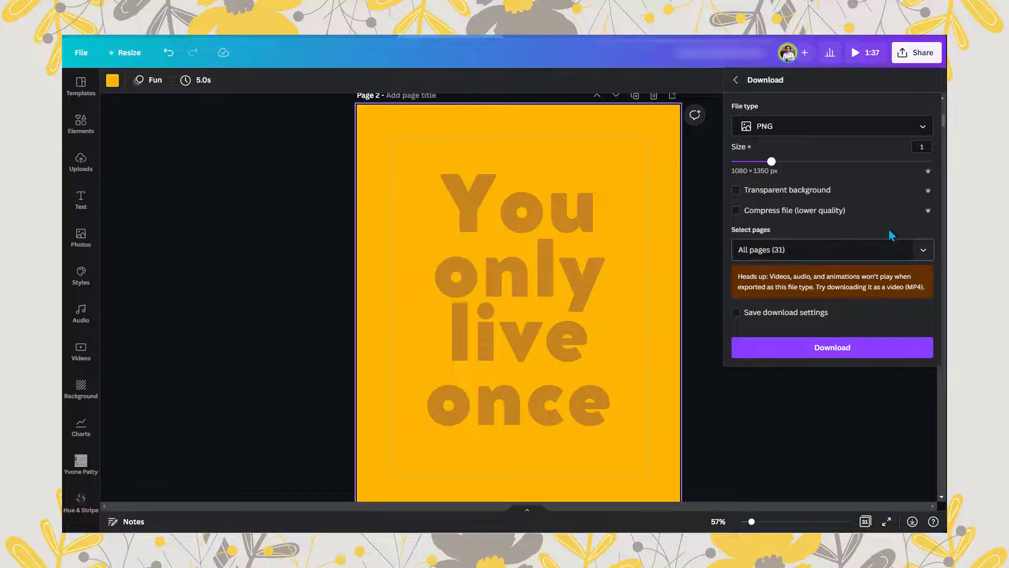
{"action": "left_click", "coordinate": [812, 190]}
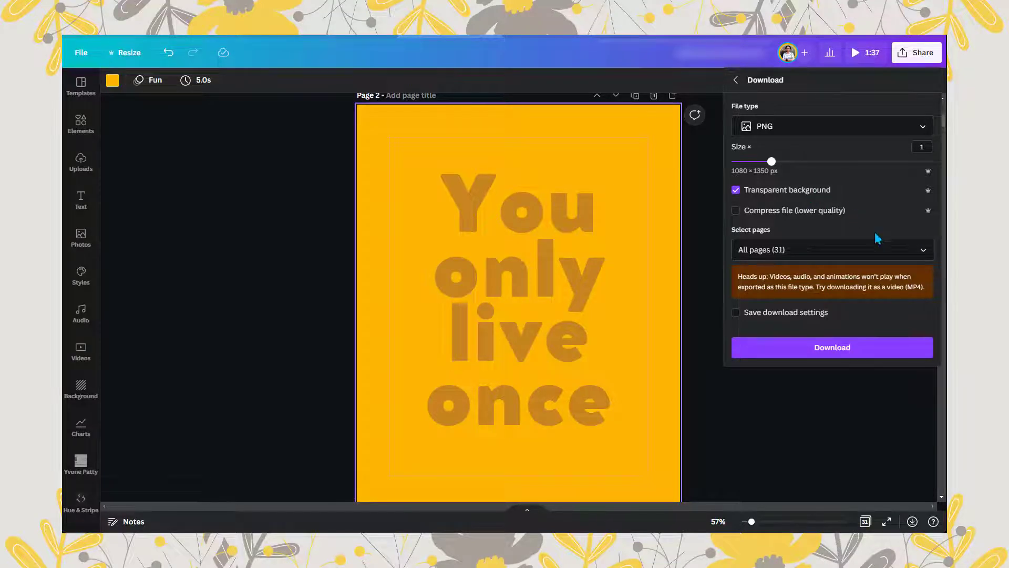
{"action": "left_click", "coordinate": [809, 192]}
Step: Limit the download to page 2 only and download the image
{"action": "left_click", "coordinate": [920, 253]}
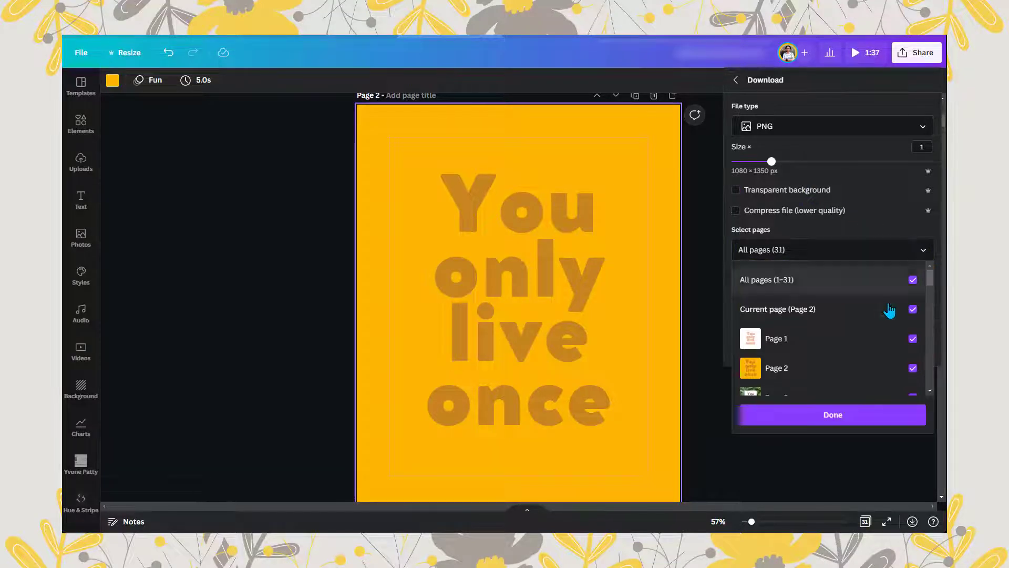
{"action": "left_click", "coordinate": [915, 288]}
{"action": "left_click", "coordinate": [836, 369]}
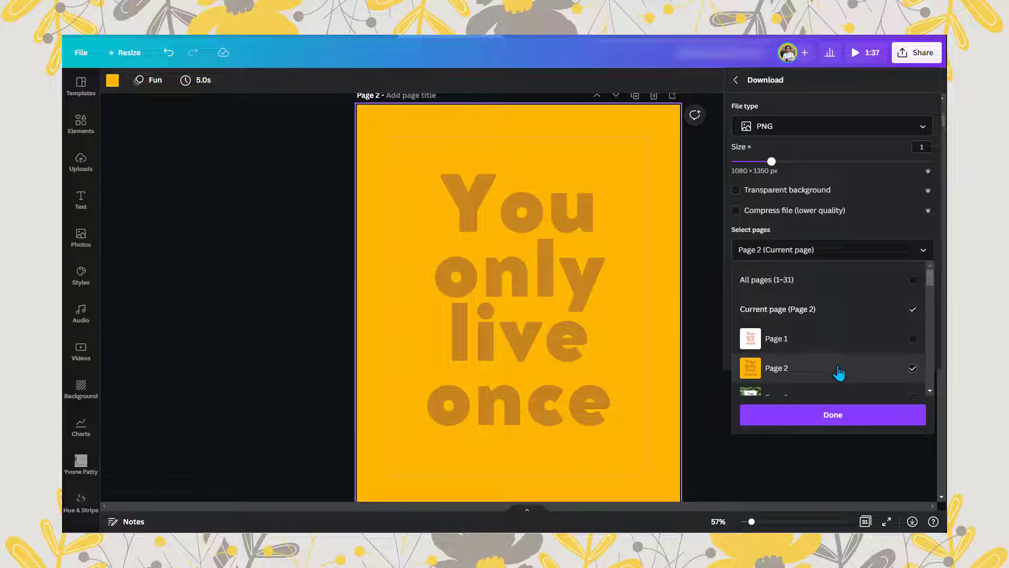
{"action": "left_click", "coordinate": [856, 417]}
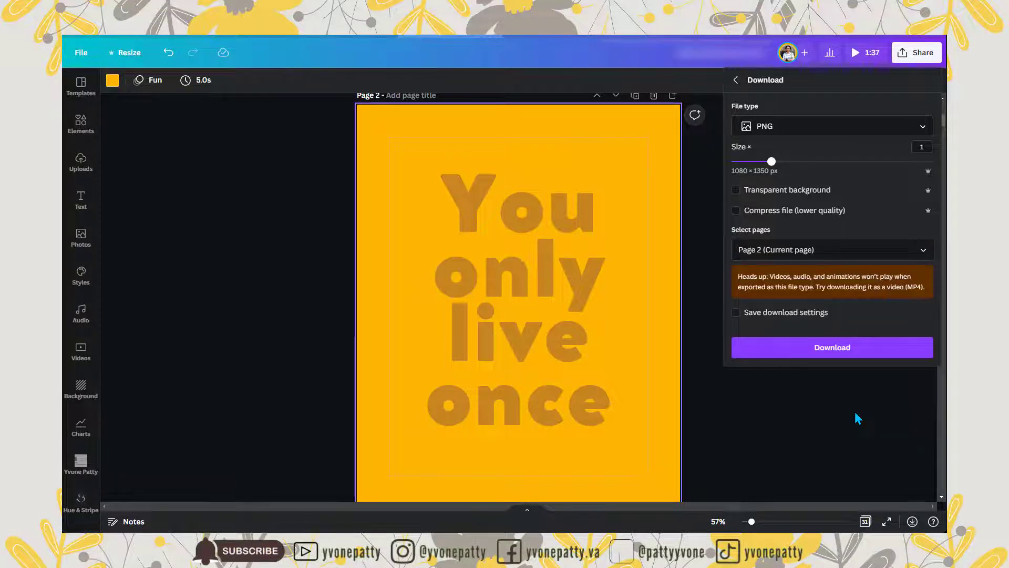
{"action": "left_click", "coordinate": [848, 351]}
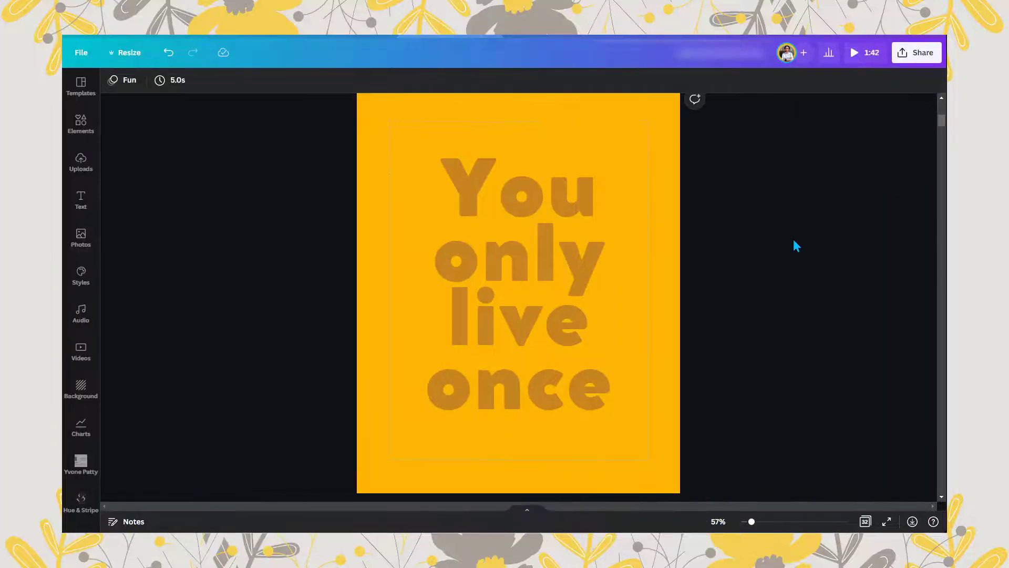
{"action": "scroll", "coordinate": [788, 240], "scroll_direction": "down", "scroll_amount": 5}
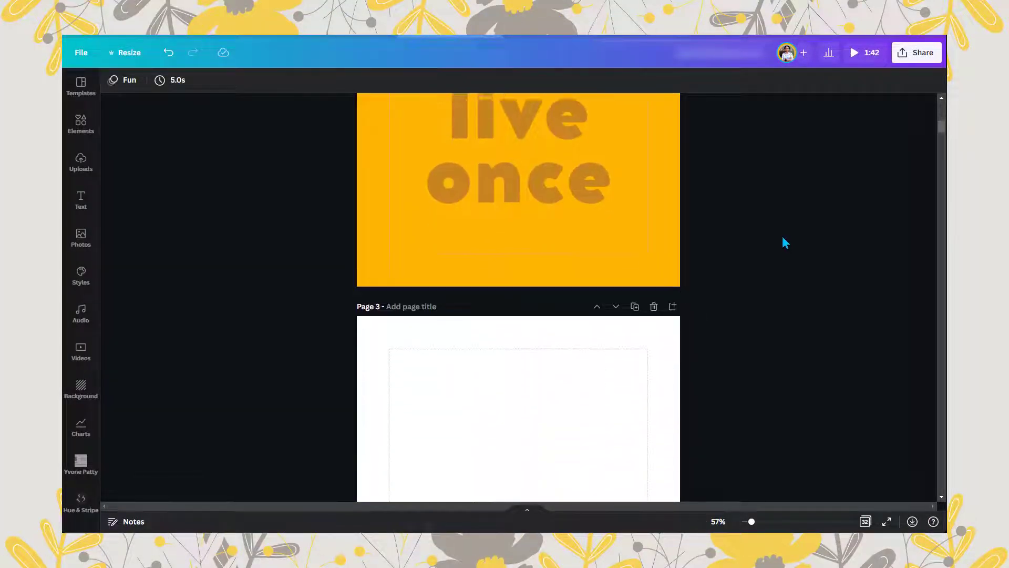
{"action": "scroll", "coordinate": [783, 237], "scroll_direction": "down", "scroll_amount": 3}
{"action": "scroll", "coordinate": [783, 237], "scroll_direction": "down", "scroll_amount": 1}
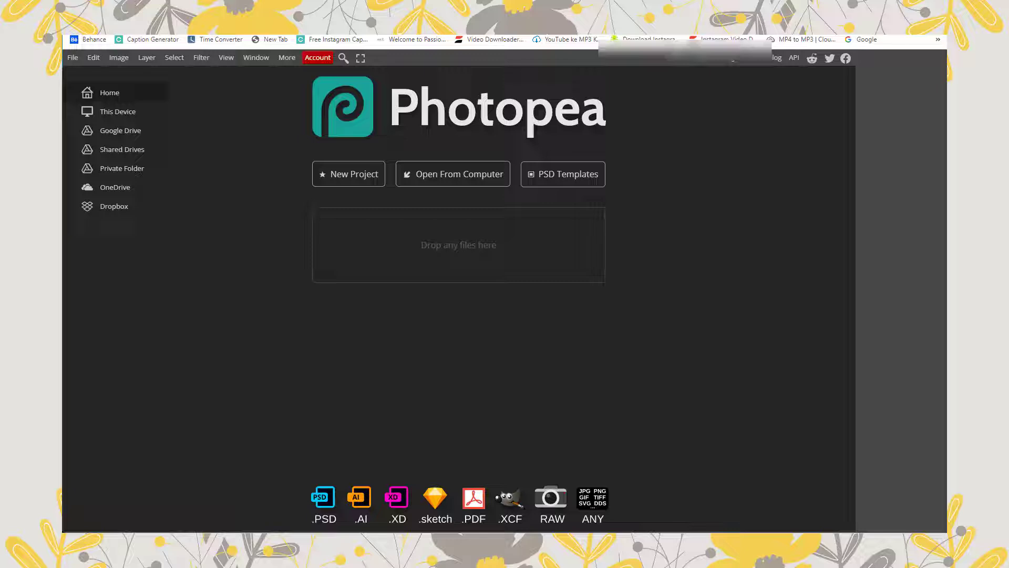
Step: Switch to Photopea and open the downloaded page image in it
{"action": "left_click_drag", "start_coordinate": [288, 174], "coordinate": [460, 289]}
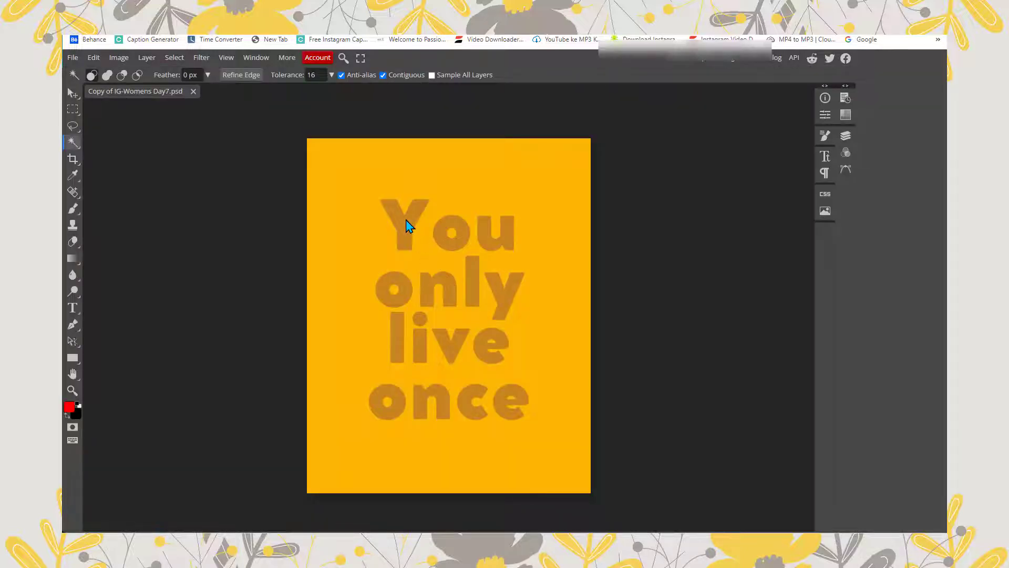
Step: Select with the Magic Wand and delete, one by one, the letters of "You" and the "o" of "only"
{"action": "left_click", "coordinate": [406, 220]}
{"action": "key", "text": "Delete"}
{"action": "left_click", "coordinate": [456, 231]}
{"action": "key", "text": "Delete"}
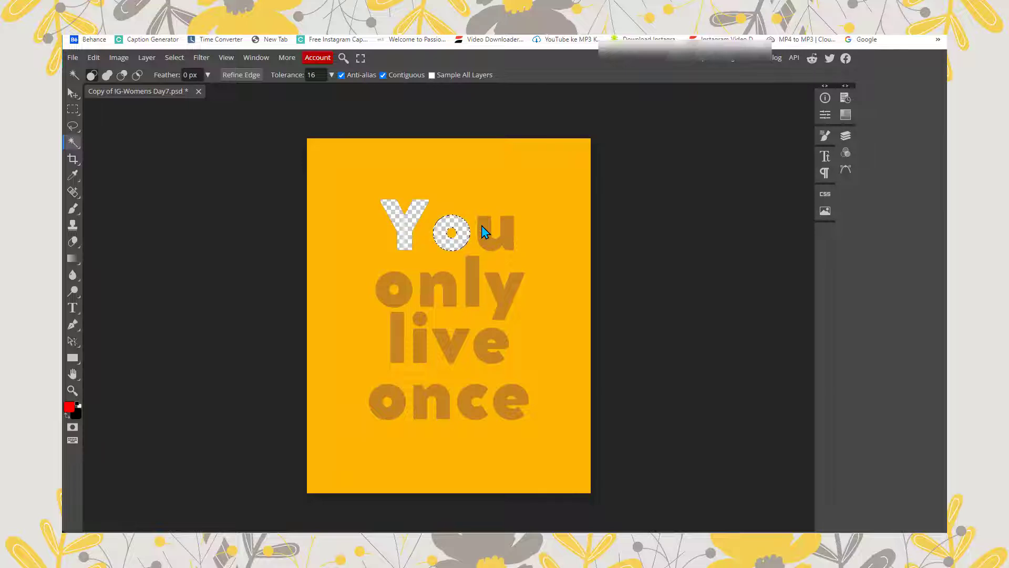
{"action": "left_click", "coordinate": [481, 224]}
{"action": "key", "text": "Delete"}
{"action": "left_click", "coordinate": [405, 288]}
{"action": "key", "text": "Delete"}
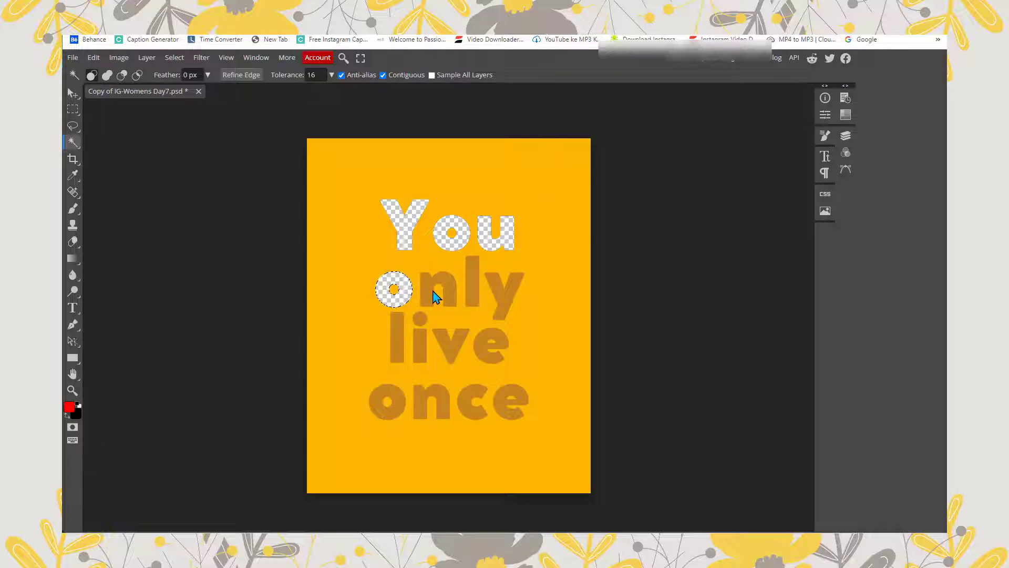
Step: Select all remaining letters of "only", "live" and "once" together, delete their fill and clear the selection
{"action": "left_click", "coordinate": [428, 293]}
{"action": "key", "text": "shift"}
{"action": "key", "text": "shift"}
{"action": "left_click", "coordinate": [419, 318], "text": "shift"}
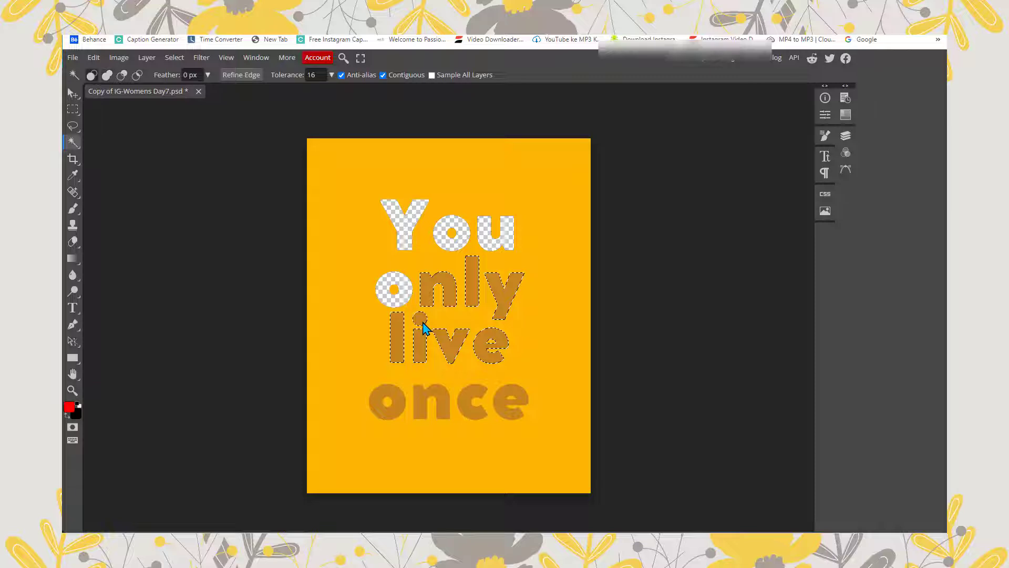
{"action": "left_click", "coordinate": [401, 408], "text": "shift"}
{"action": "left_click", "coordinate": [436, 403], "text": "shift"}
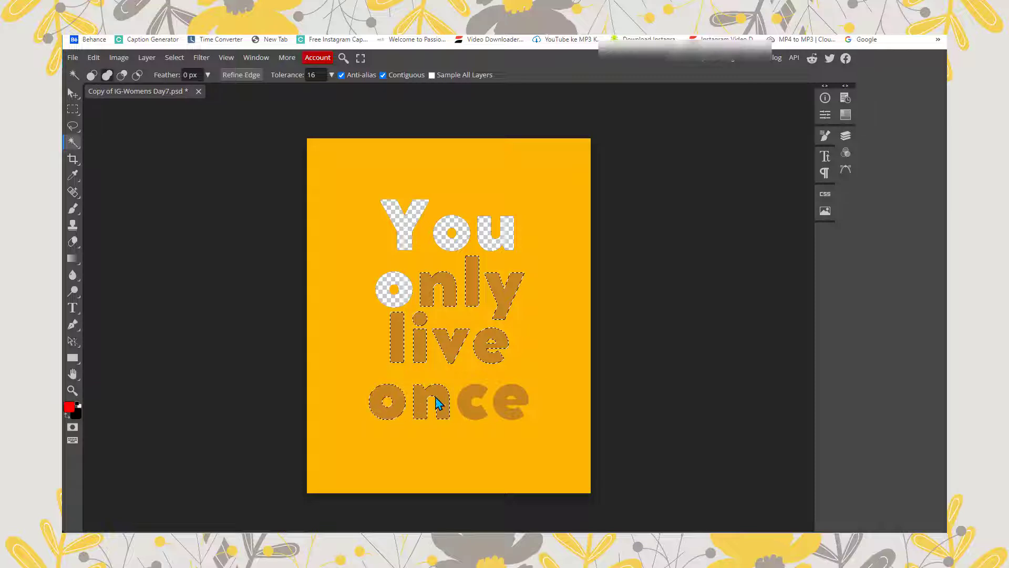
{"action": "left_click", "coordinate": [509, 398], "text": "shift"}
{"action": "key", "text": "Delete"}
{"action": "left_click", "coordinate": [538, 375]}
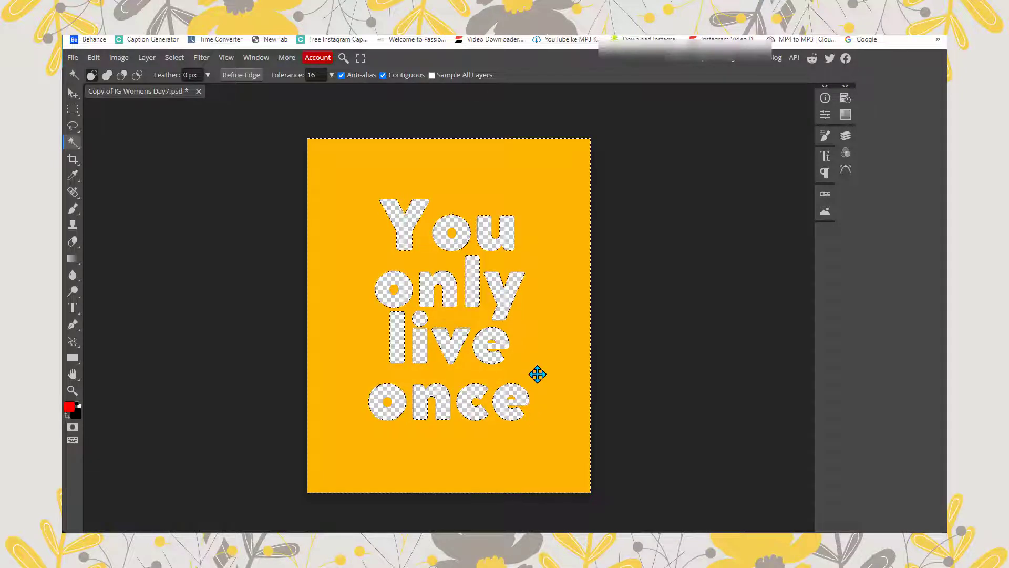
{"action": "key", "text": "ctrl+d"}
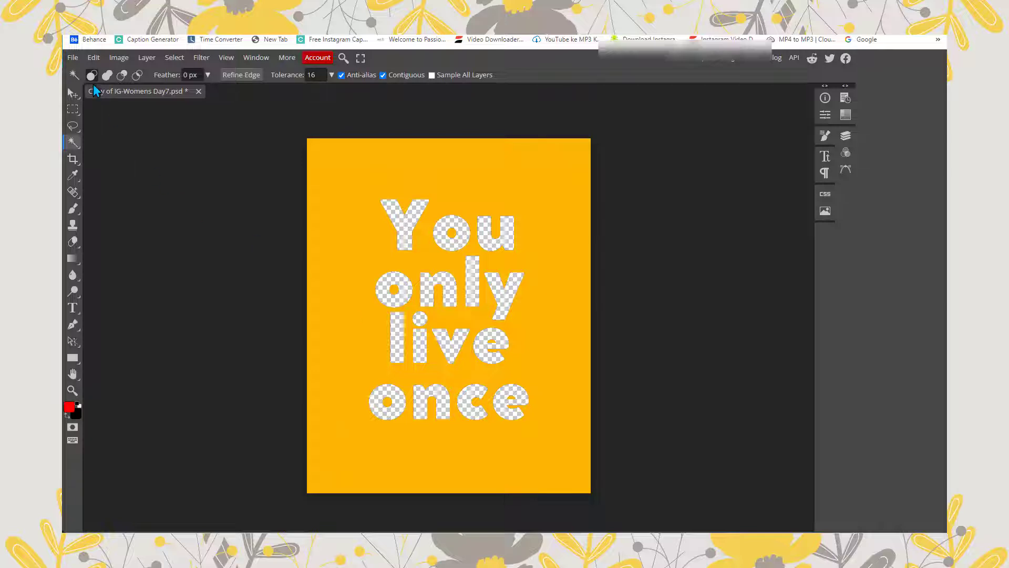
Step: Export the cut-out image as a 1080 × 1350 px PNG at 100% quality, saved as "Copy of IG-Womens Day7 (1)"
{"action": "left_click", "coordinate": [73, 57]}
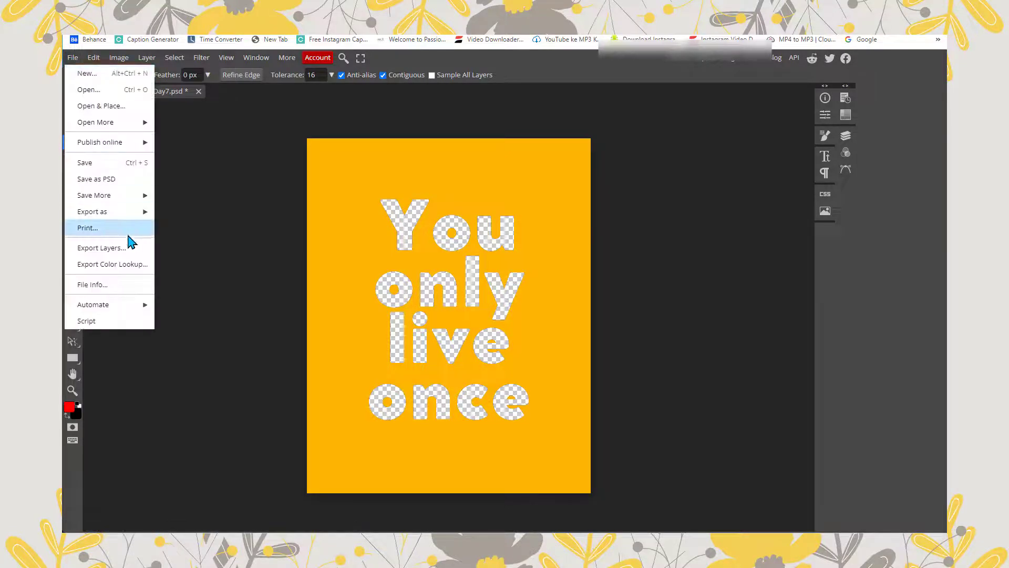
{"action": "mouse_move", "coordinate": [126, 211]}
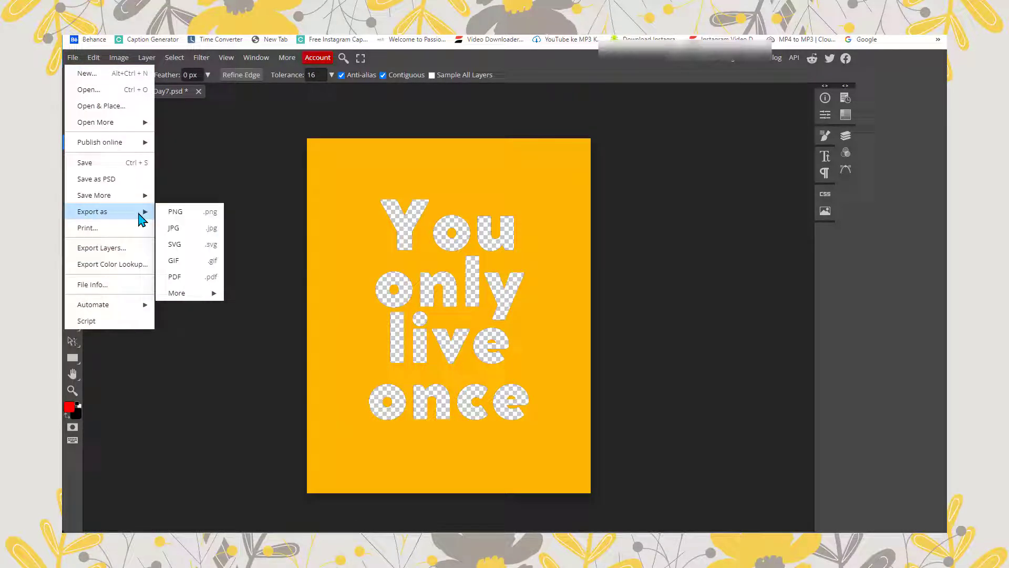
{"action": "left_click", "coordinate": [188, 214]}
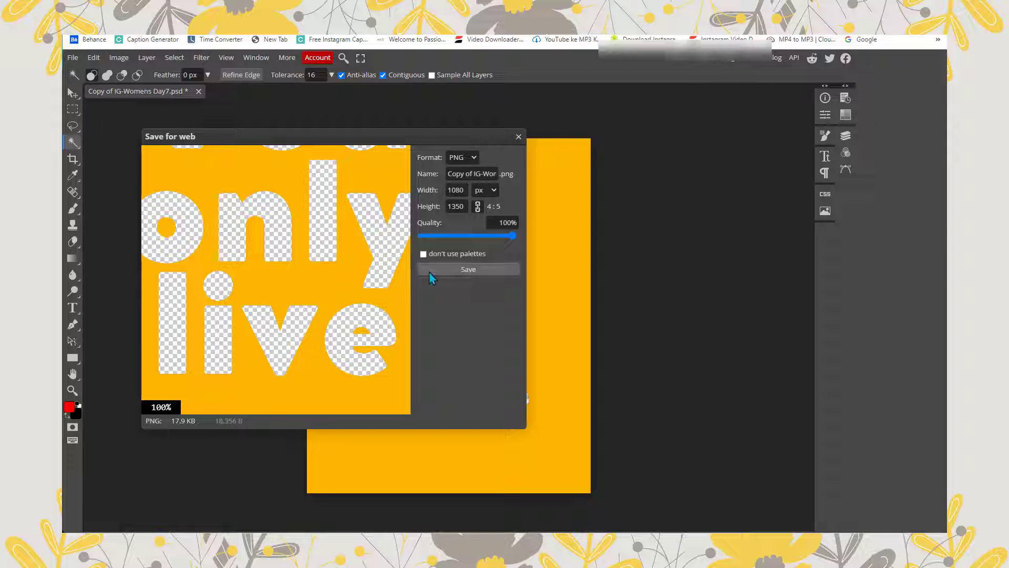
{"action": "left_click", "coordinate": [429, 270]}
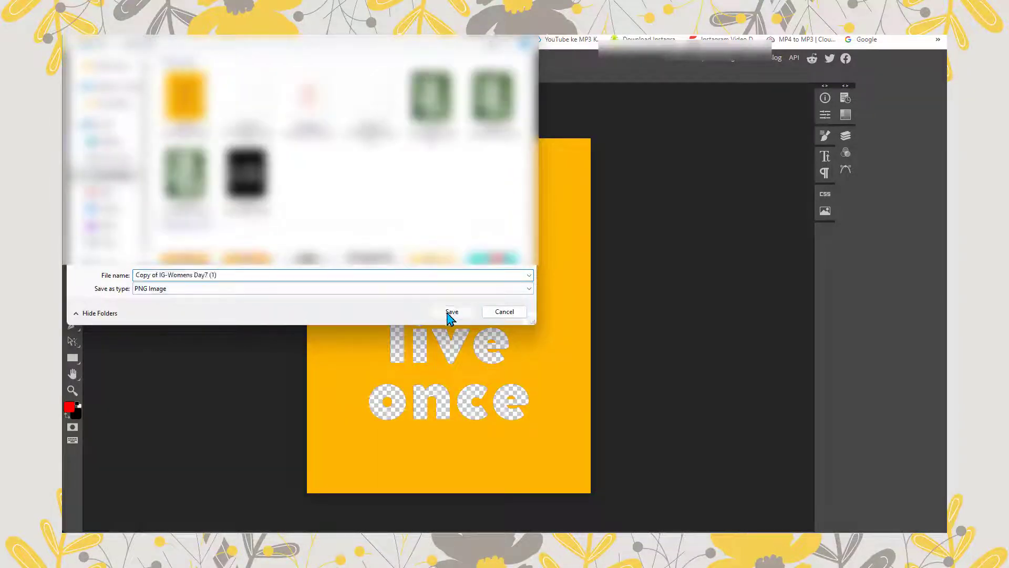
{"action": "left_click", "coordinate": [450, 312]}
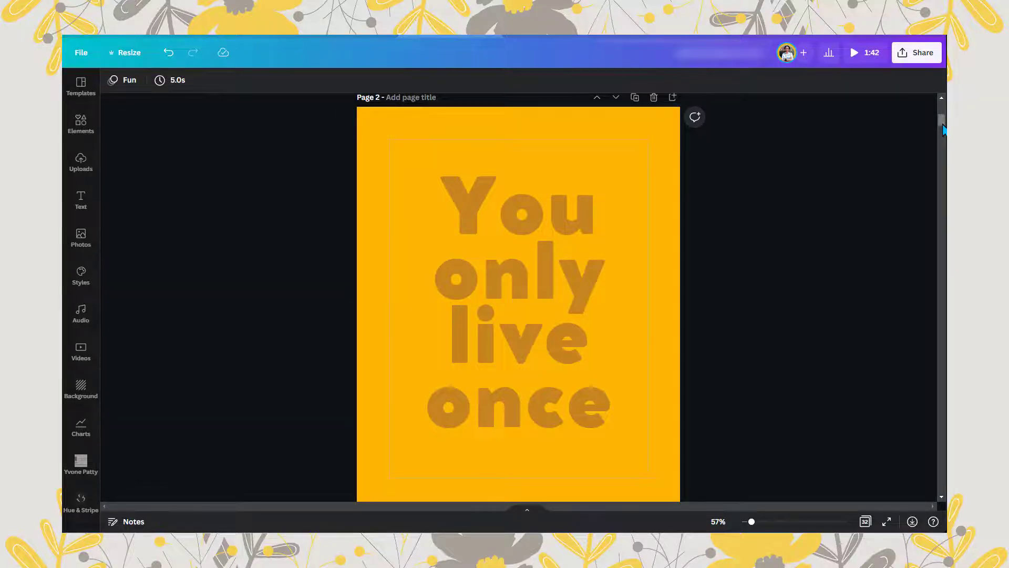
Step: Place the uploaded cut-out yellow image on the blank page 3 and enlarge it to the width of the margin guides
{"action": "scroll", "coordinate": [849, 185], "scroll_direction": "up", "scroll_amount": 2}
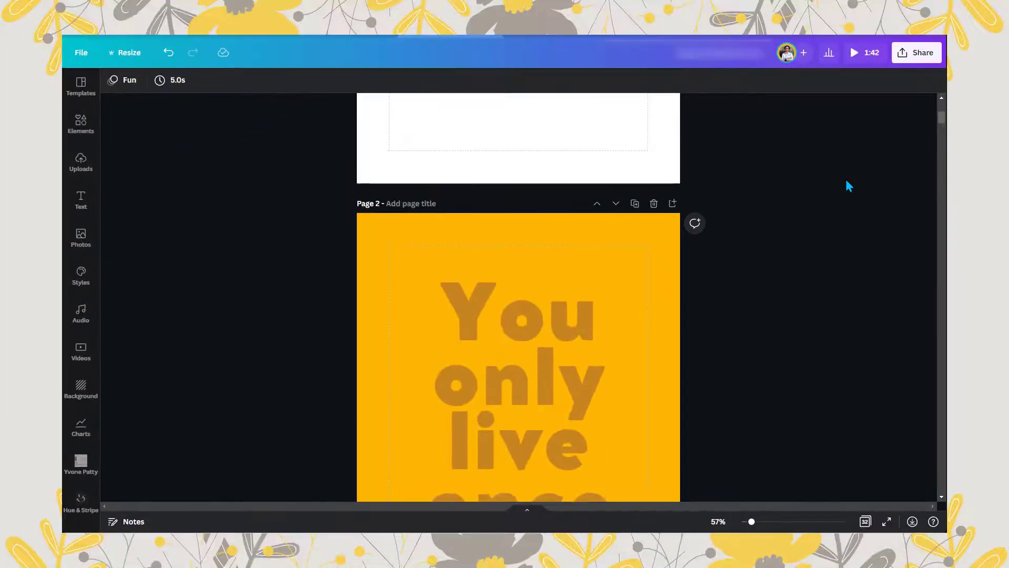
{"action": "scroll", "coordinate": [847, 187], "scroll_direction": "down", "scroll_amount": 4}
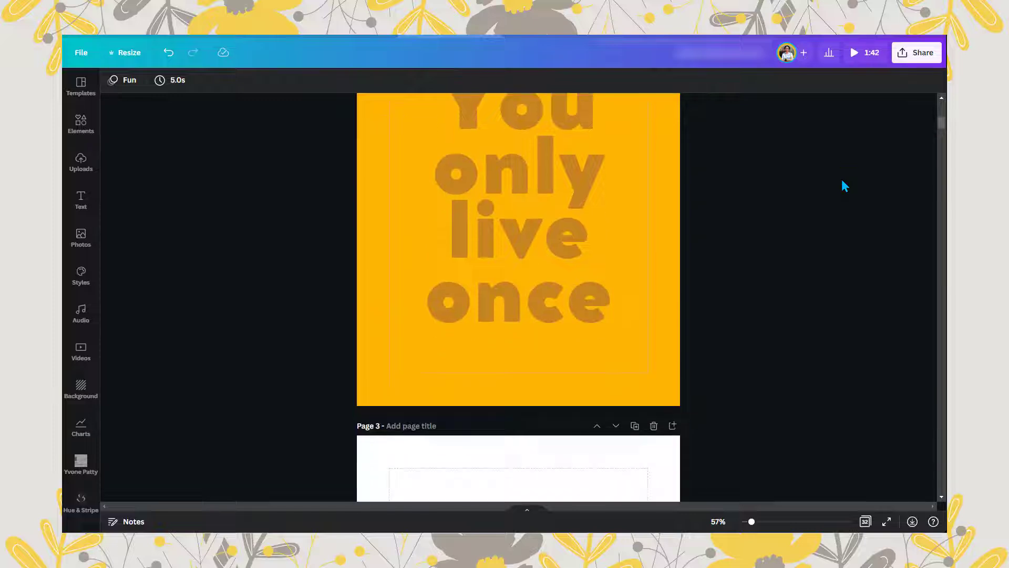
{"action": "scroll", "coordinate": [844, 185], "scroll_direction": "down", "scroll_amount": 5}
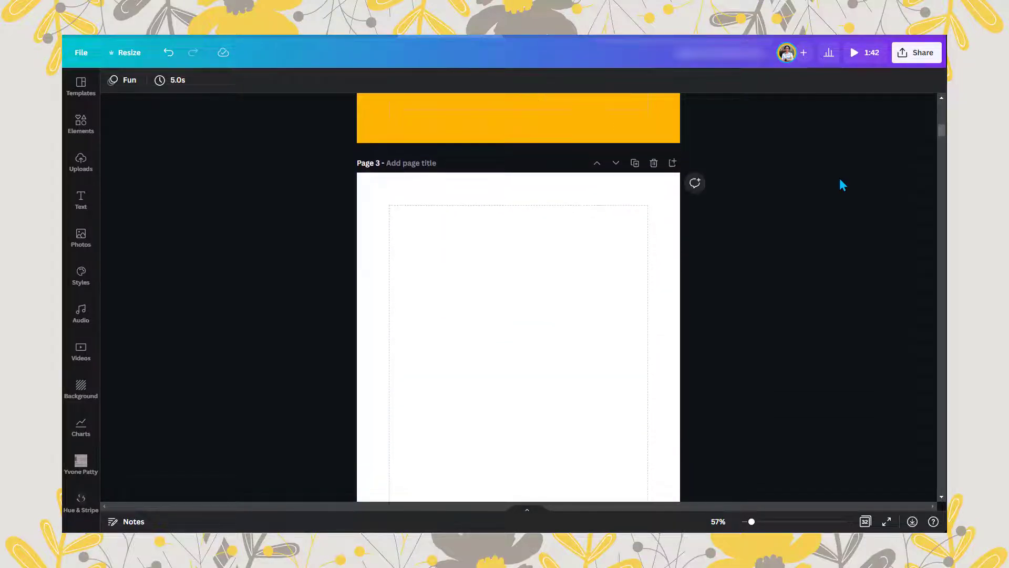
{"action": "scroll", "coordinate": [843, 185], "scroll_direction": "down", "scroll_amount": 1}
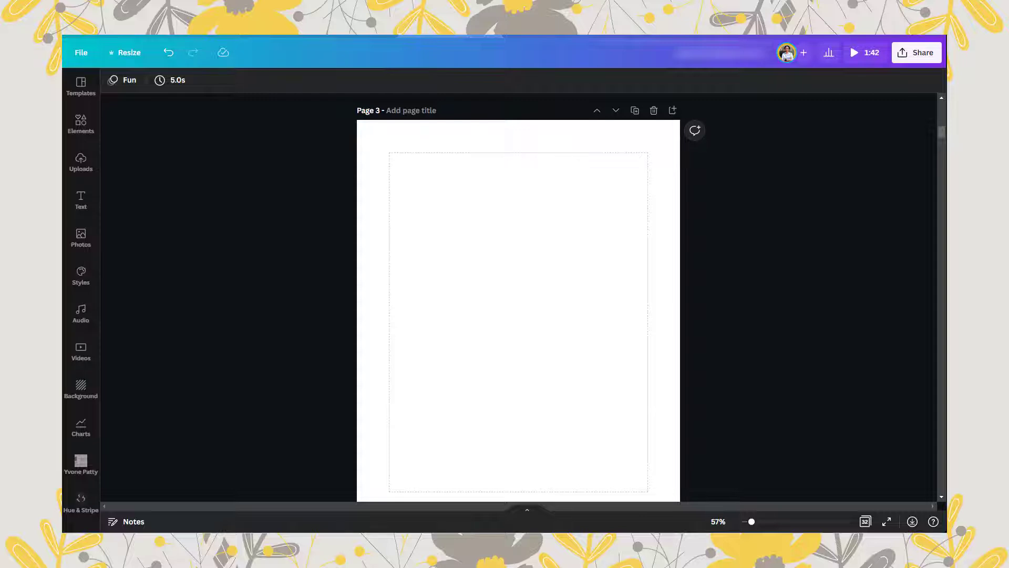
{"action": "left_click_drag", "start_coordinate": [69, 232], "coordinate": [604, 287]}
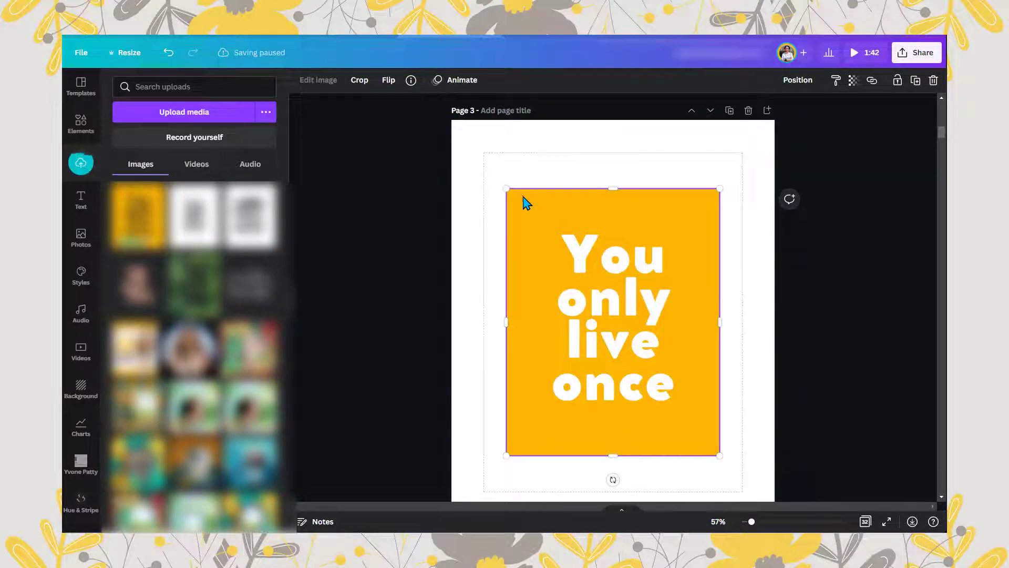
{"action": "left_click_drag", "start_coordinate": [507, 188], "coordinate": [484, 160]}
{"action": "left_click_drag", "start_coordinate": [719, 458], "coordinate": [744, 485]}
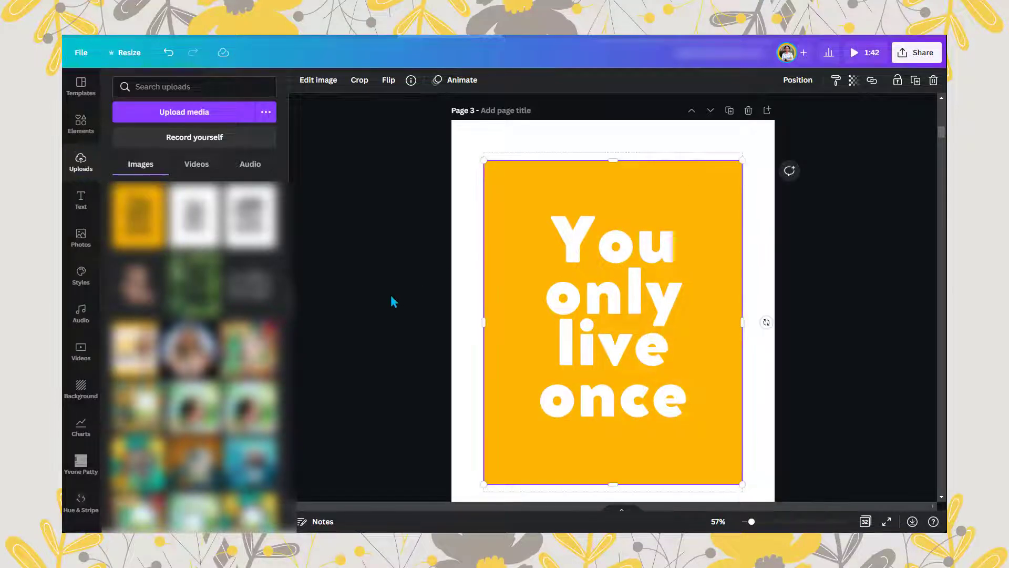
{"action": "left_click", "coordinate": [296, 311]}
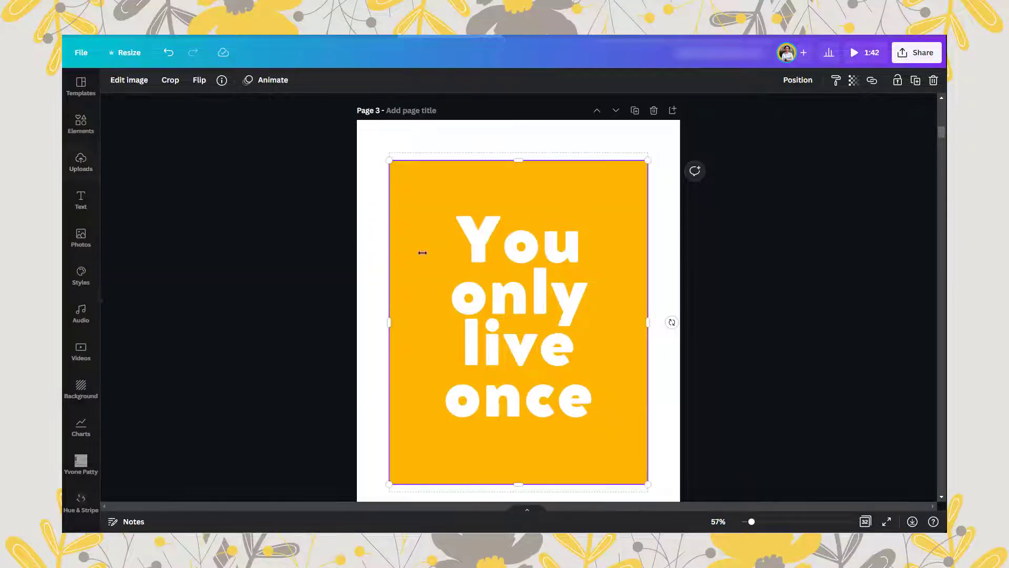
{"action": "left_click", "coordinate": [796, 84]}
{"action": "left_click", "coordinate": [634, 245]}
{"action": "left_click", "coordinate": [657, 234]}
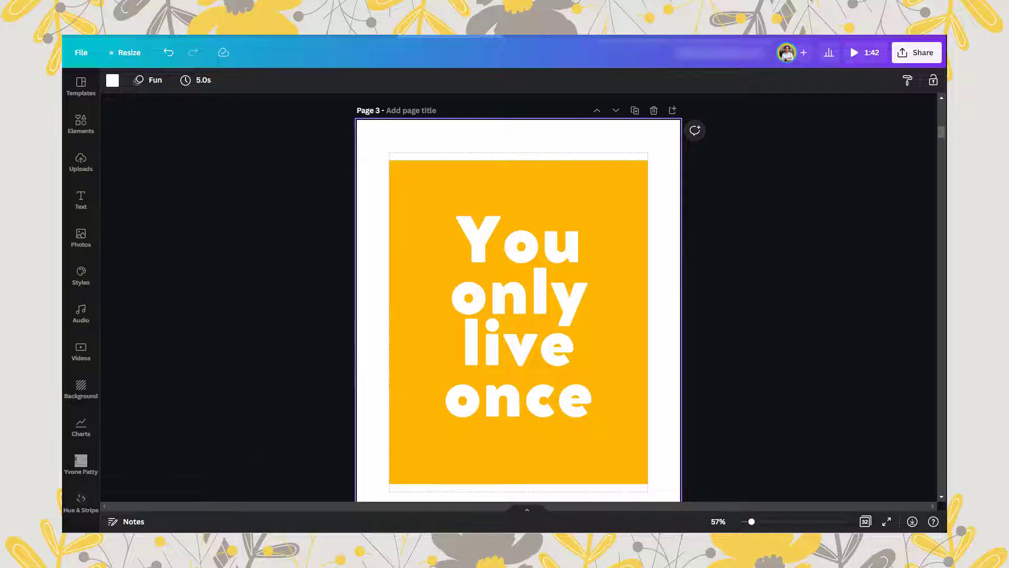
Step: Paste the copied fern photo onto page 3 and resize it to match the yellow image's height
{"action": "scroll", "coordinate": [518, 304], "scroll_direction": "down", "scroll_amount": 1}
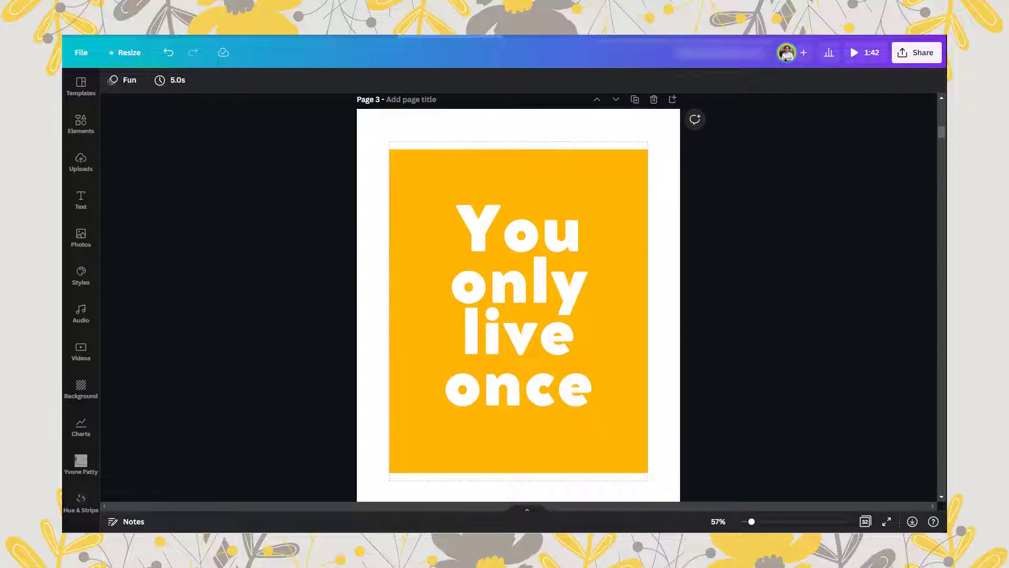
{"action": "right_click", "coordinate": [439, 132]}
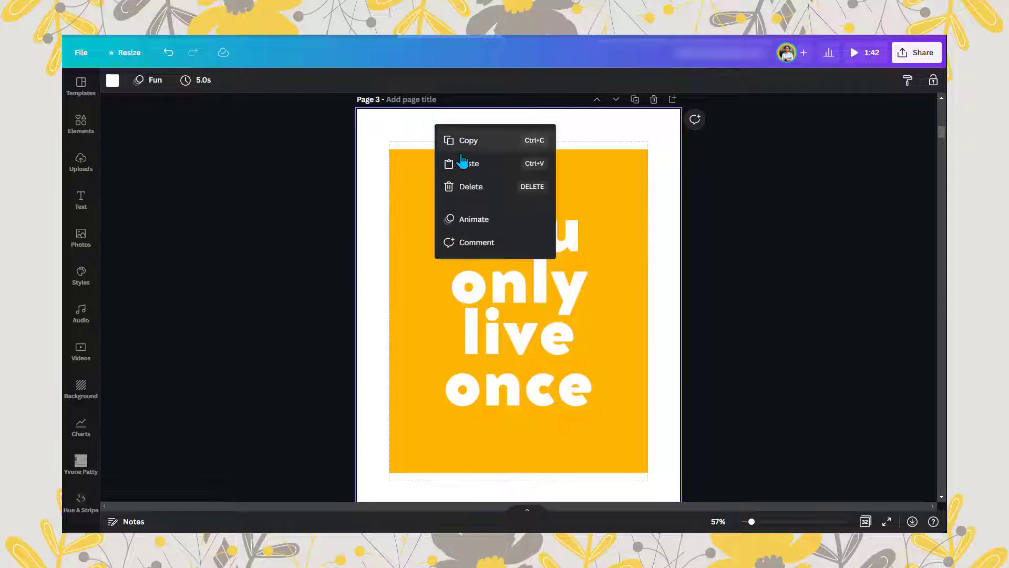
{"action": "left_click", "coordinate": [463, 163]}
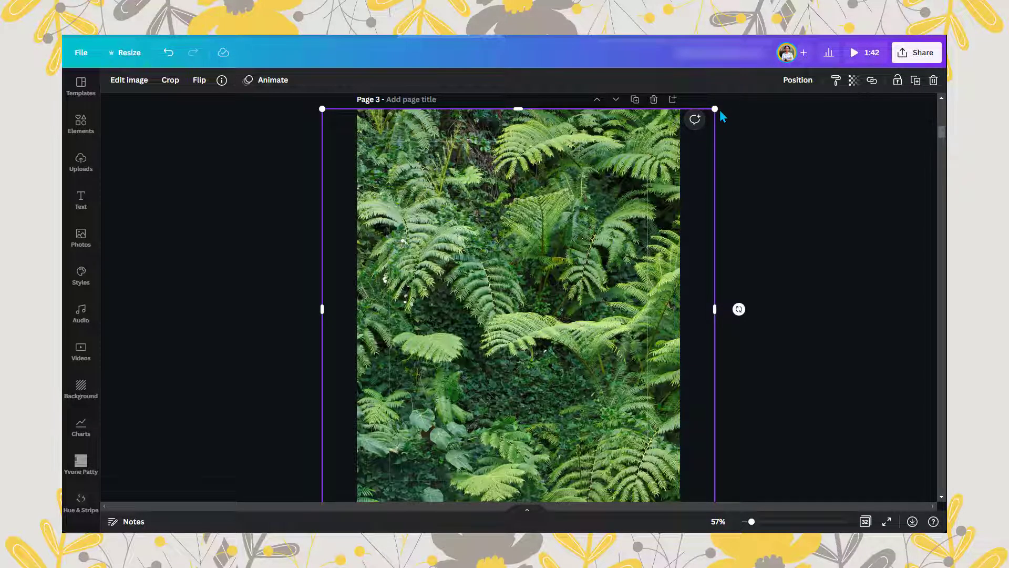
{"action": "left_click_drag", "start_coordinate": [715, 110], "coordinate": [608, 219]}
{"action": "left_click_drag", "start_coordinate": [533, 285], "coordinate": [600, 216]}
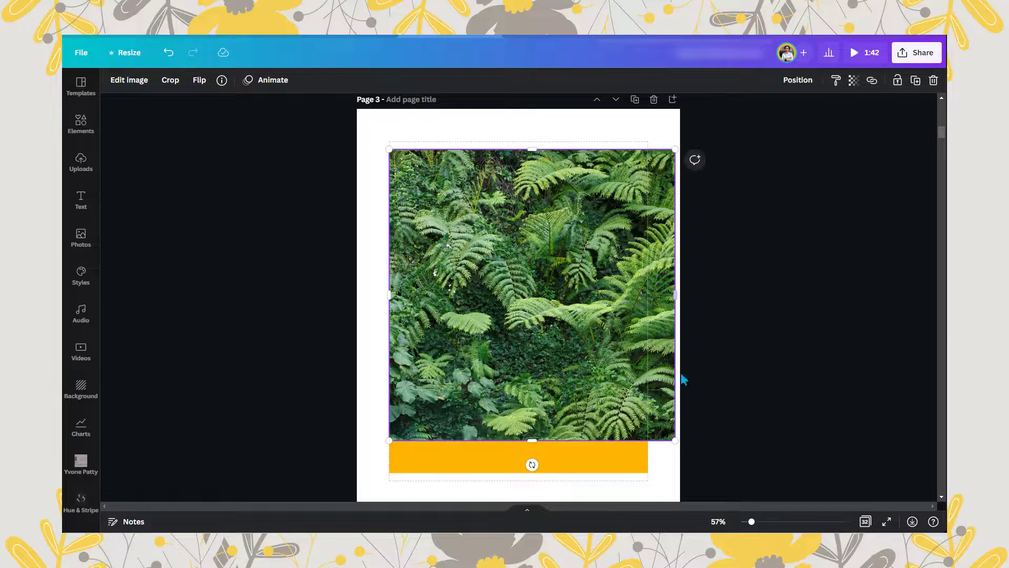
{"action": "left_click_drag", "start_coordinate": [533, 439], "coordinate": [531, 473]}
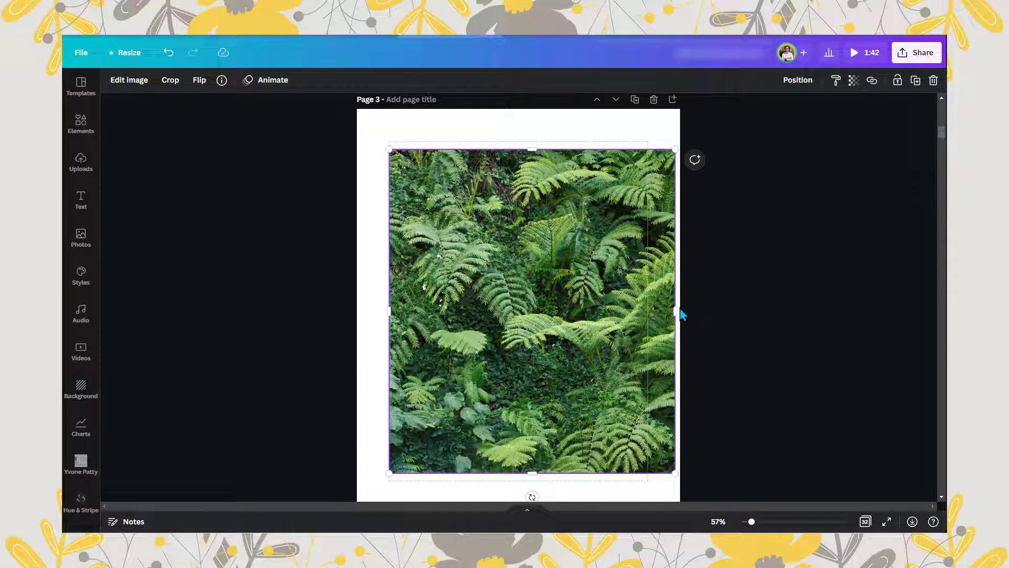
{"action": "left_click_drag", "start_coordinate": [673, 308], "coordinate": [636, 309]}
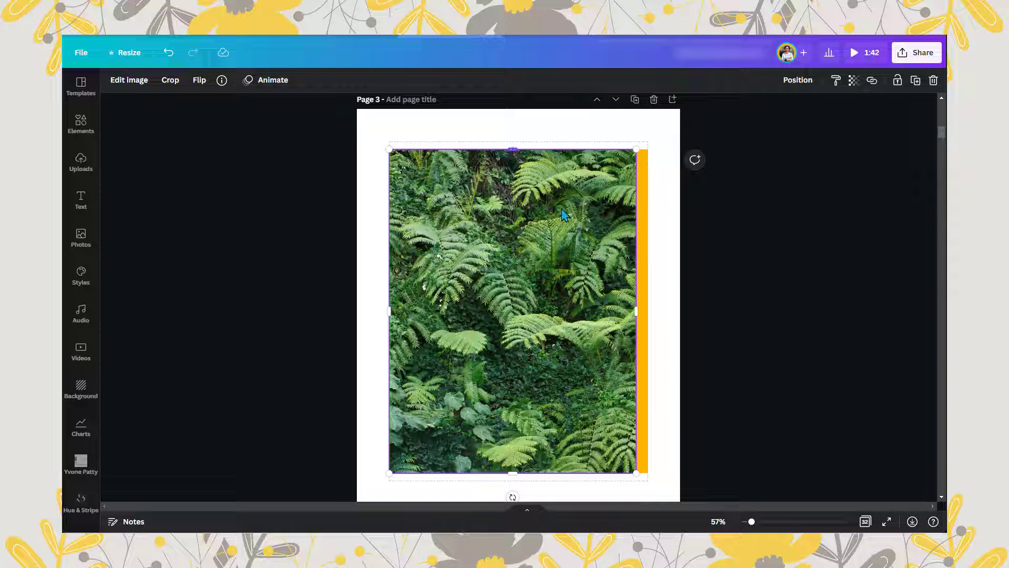
{"action": "left_click_drag", "start_coordinate": [637, 310], "coordinate": [660, 317]}
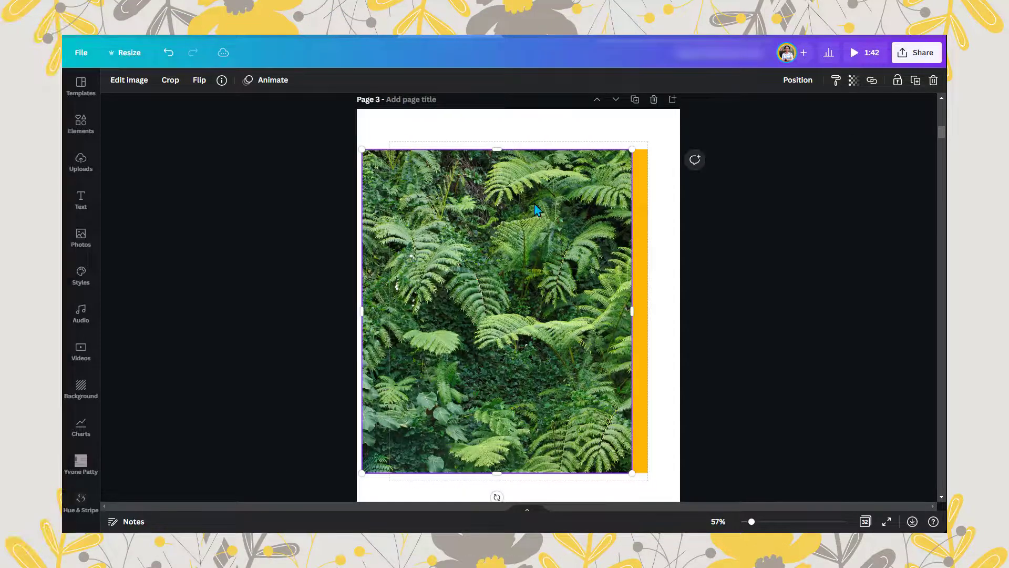
Step: Duplicate the fern photo and apply the Photogenic filter Poster from Color Pop to the copy
{"action": "left_click_drag", "start_coordinate": [532, 207], "coordinate": [578, 220]}
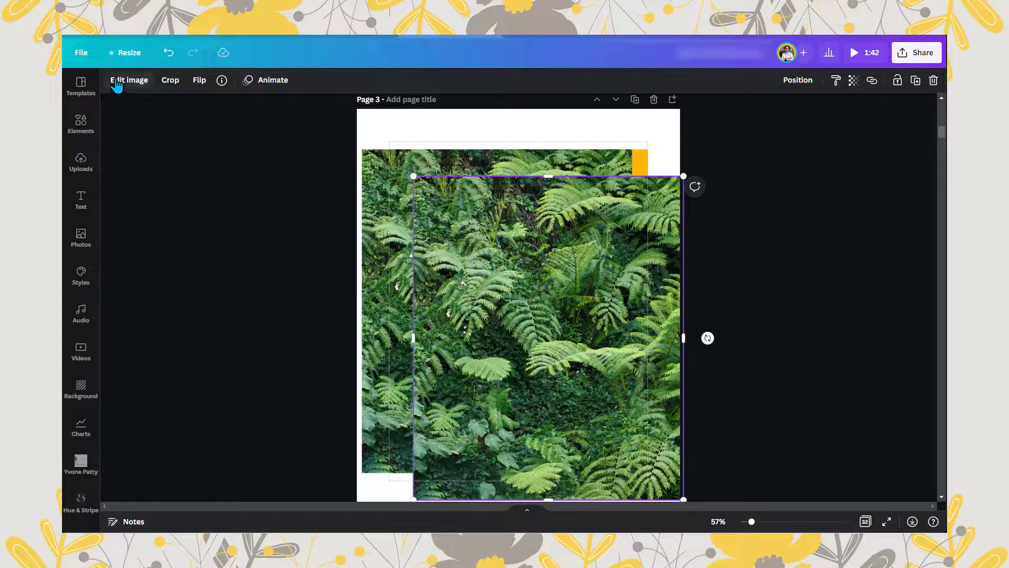
{"action": "left_click", "coordinate": [151, 78]}
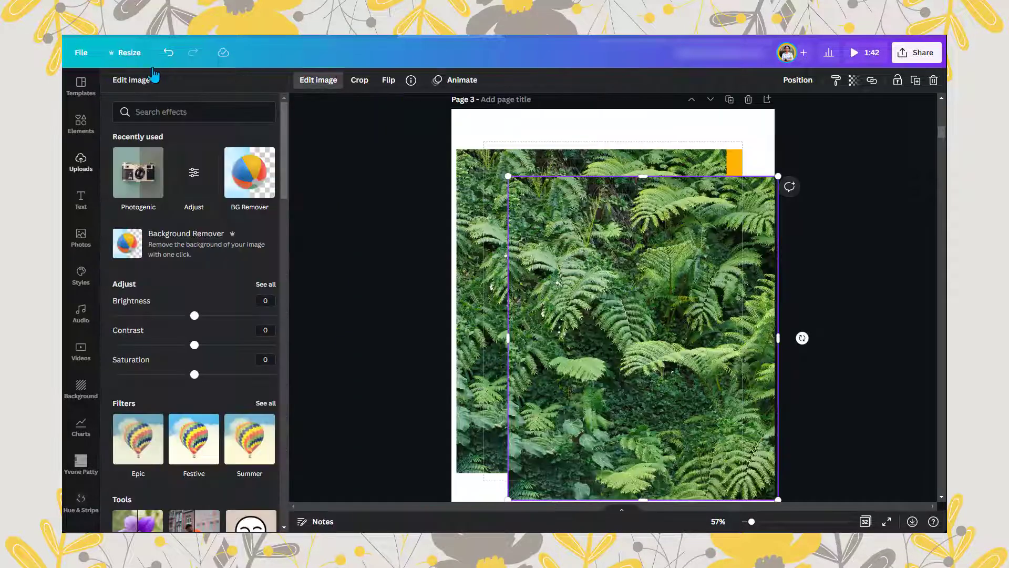
{"action": "left_click", "coordinate": [142, 182]}
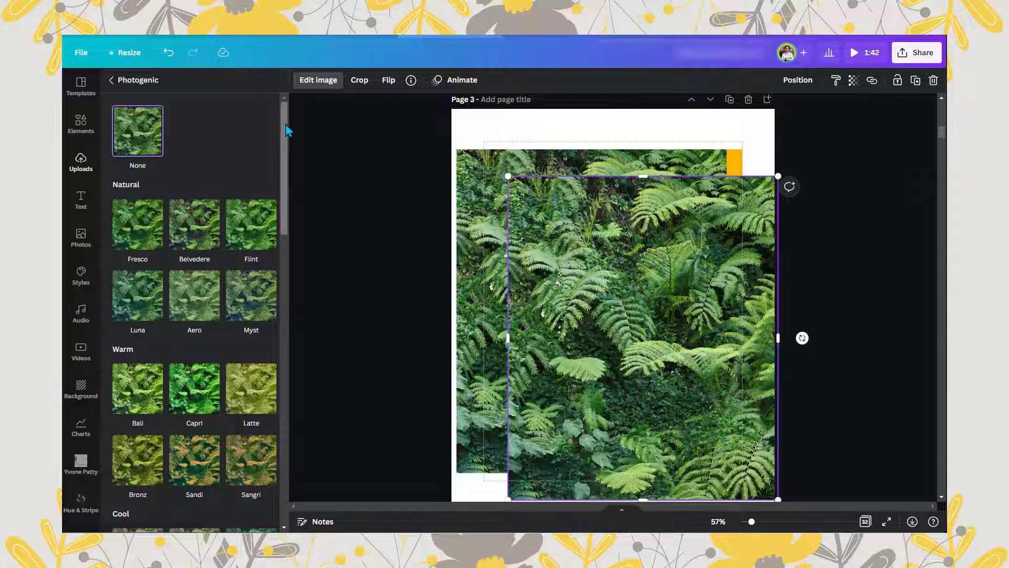
{"action": "left_click_drag", "start_coordinate": [285, 124], "coordinate": [288, 439]}
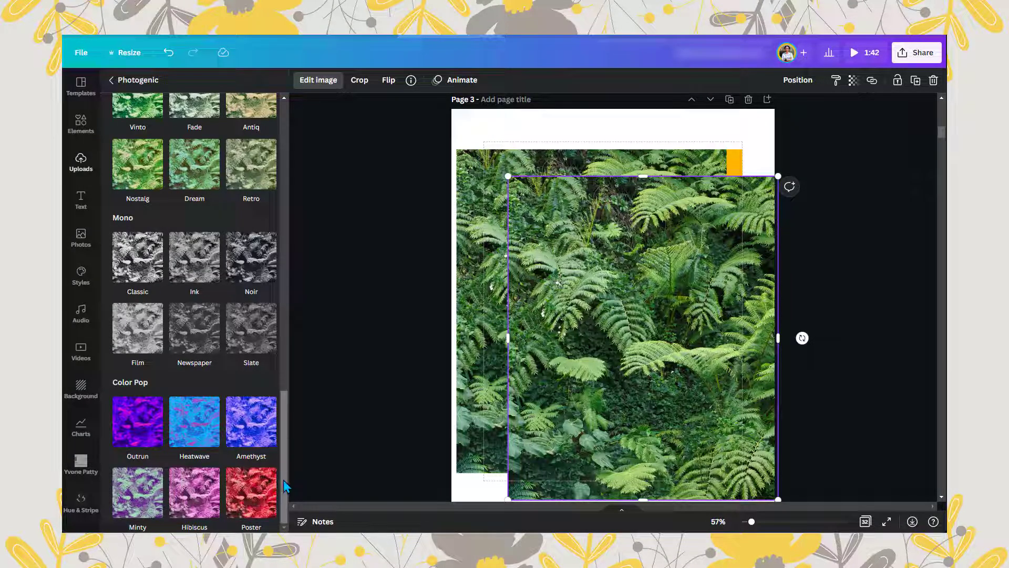
{"action": "left_click", "coordinate": [257, 496]}
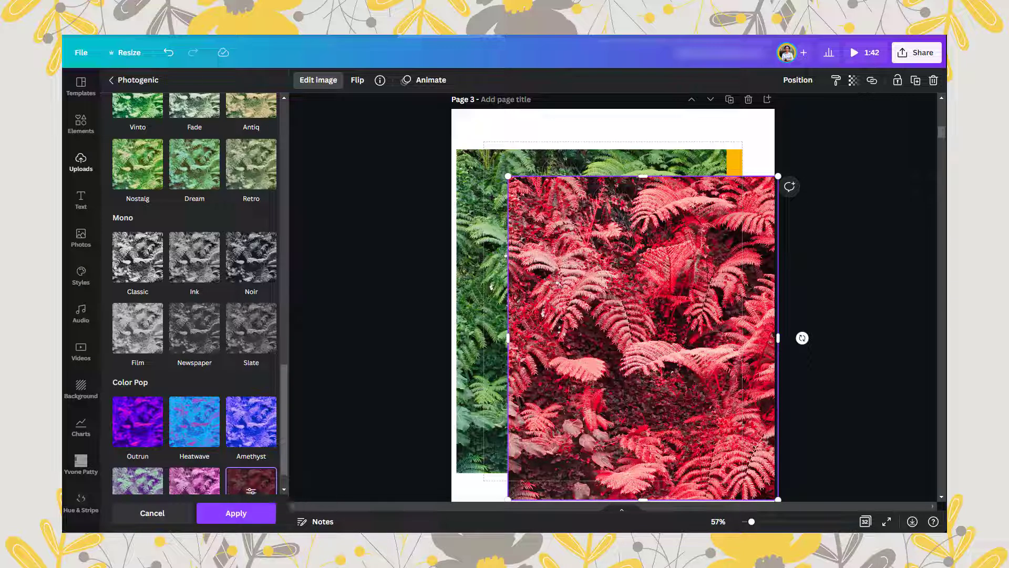
{"action": "left_click", "coordinate": [260, 514]}
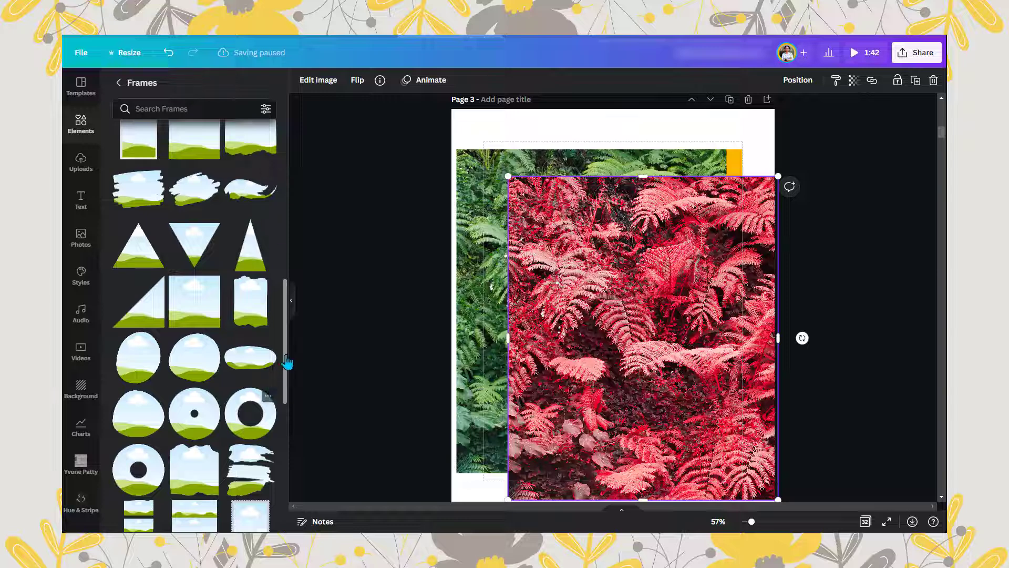
Step: Add the wide oval-shaped frame to page 3 and fill it with the red fern photo
{"action": "left_click_drag", "start_coordinate": [287, 362], "coordinate": [306, 345]}
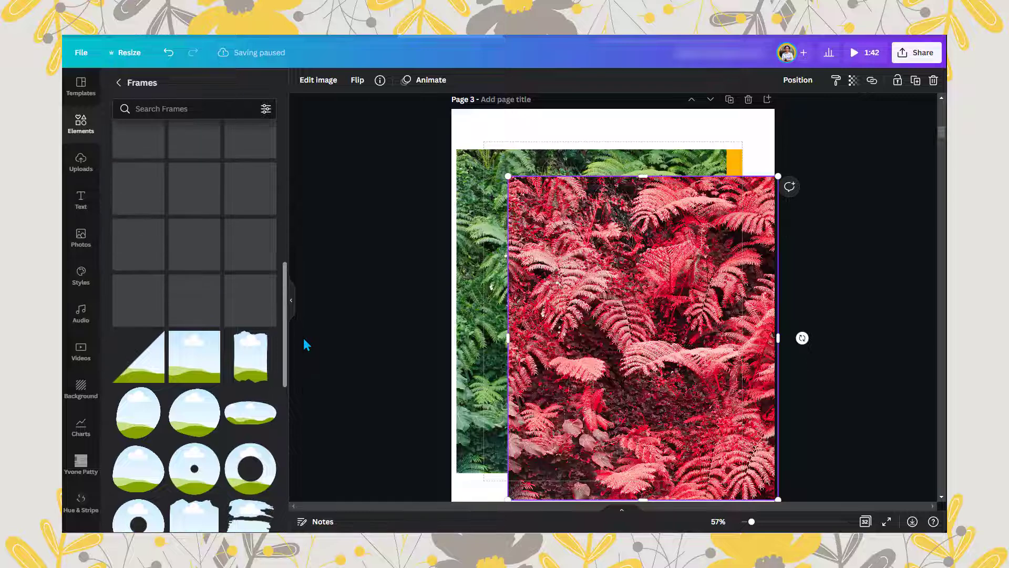
{"action": "left_click", "coordinate": [244, 413]}
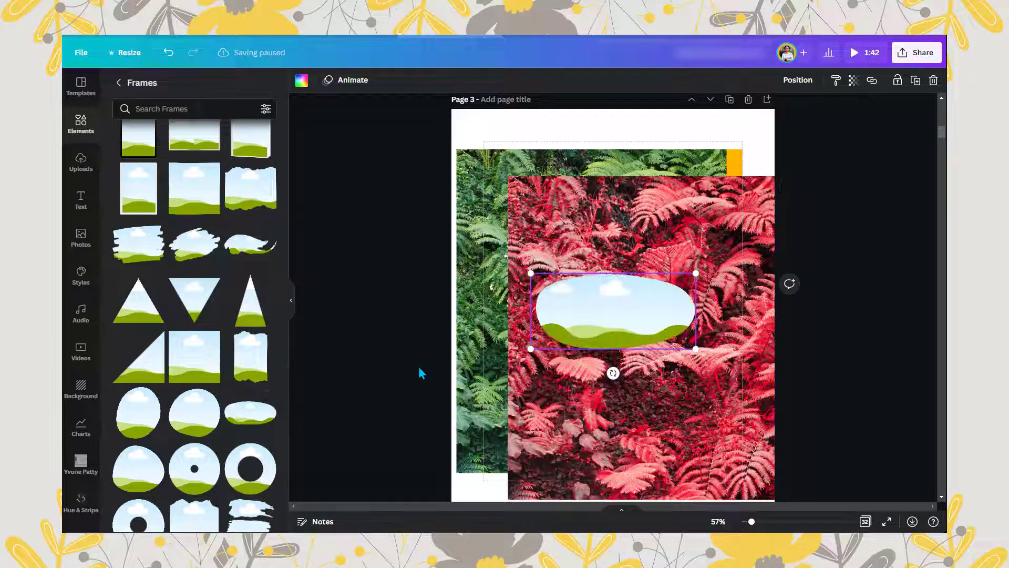
{"action": "left_click", "coordinate": [293, 303]}
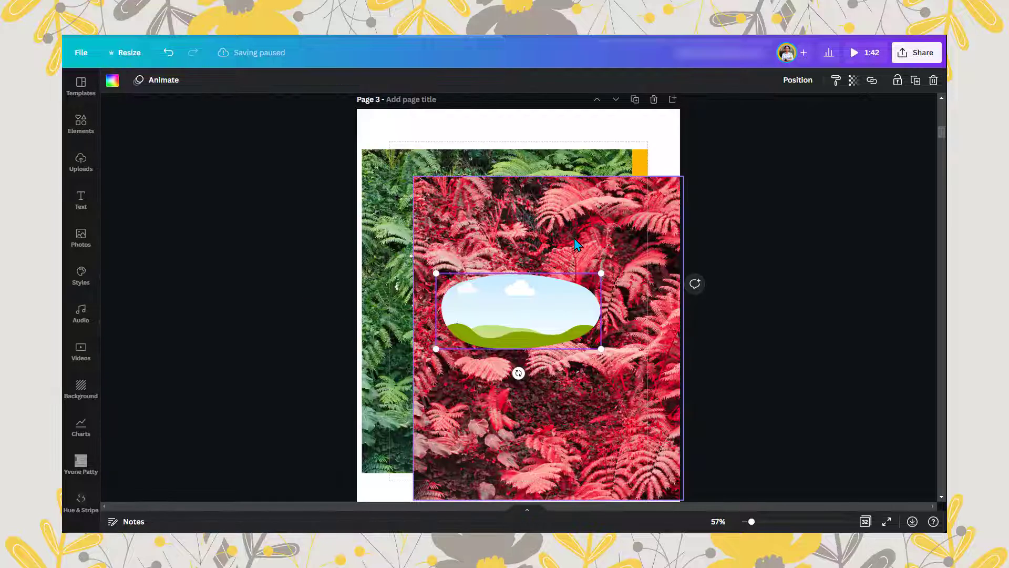
{"action": "left_click_drag", "start_coordinate": [576, 244], "coordinate": [562, 268]}
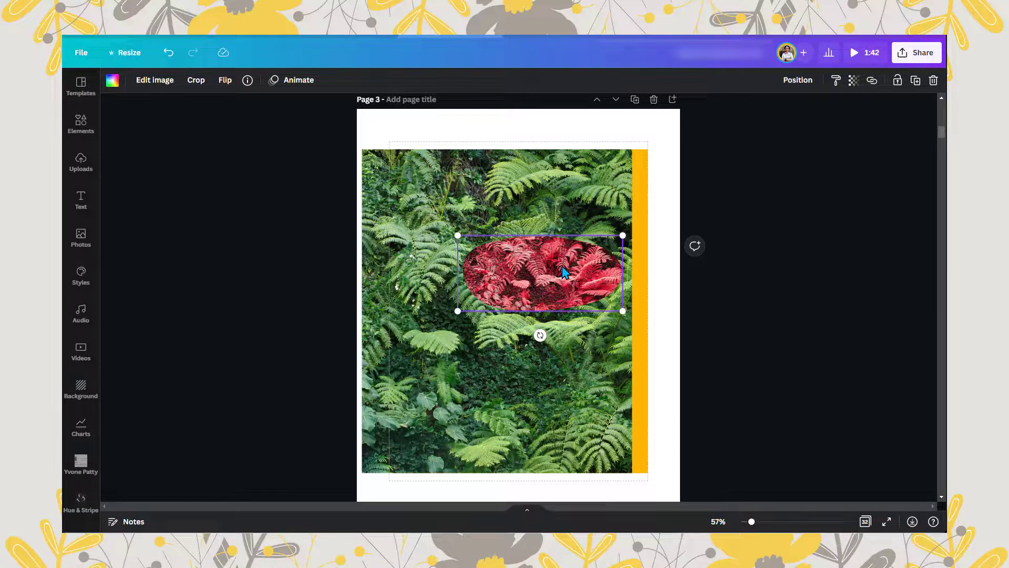
Step: Enlarge and reposition the green fern photo to cover the yellow image, then send it behind the lettering
{"action": "left_click", "coordinate": [526, 181]}
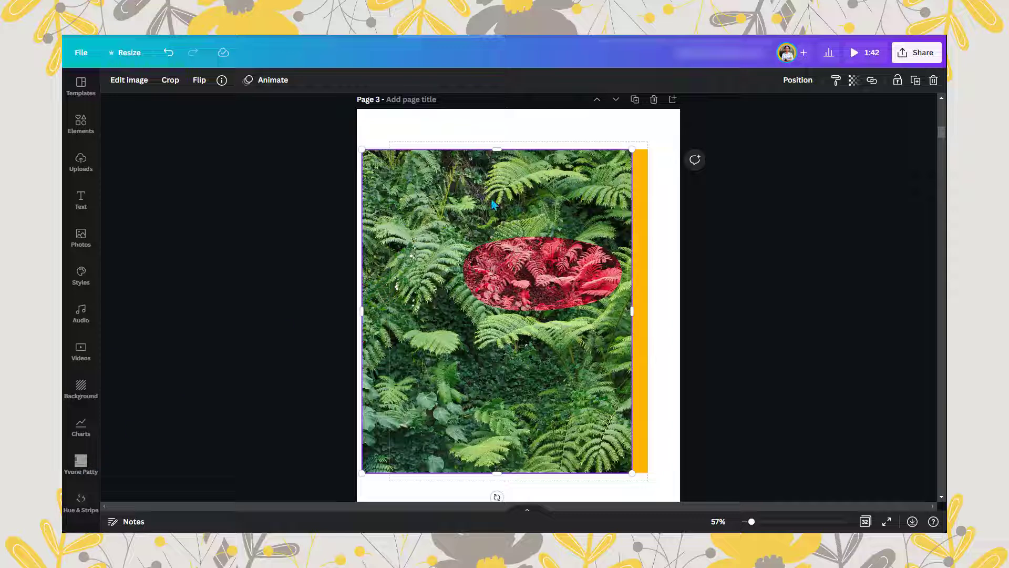
{"action": "left_click_drag", "start_coordinate": [493, 205], "coordinate": [514, 193]}
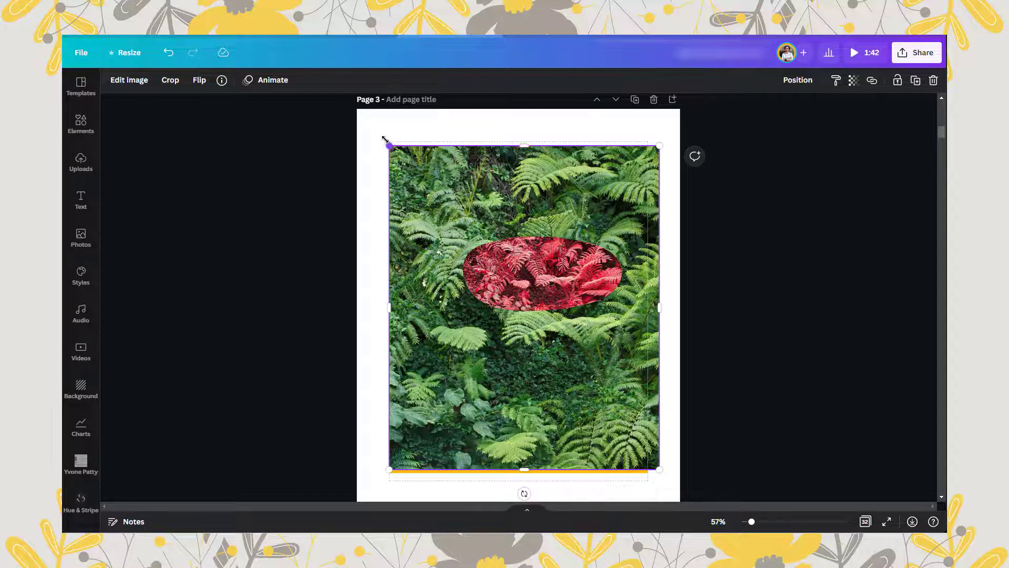
{"action": "left_click_drag", "start_coordinate": [386, 139], "coordinate": [369, 121]}
{"action": "mouse_move", "coordinate": [641, 138]}
{"action": "left_mouse_down"}
{"action": "mouse_move", "coordinate": [649, 149]}
{"action": "mouse_move", "coordinate": [642, 144]}
{"action": "left_mouse_up"}
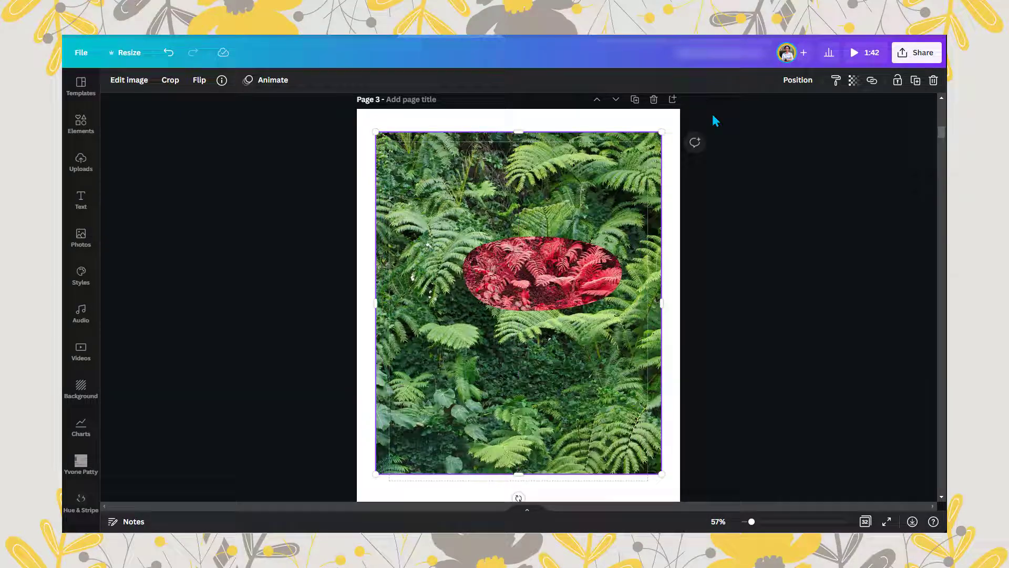
{"action": "left_click", "coordinate": [798, 79]}
{"action": "left_click", "coordinate": [759, 121]}
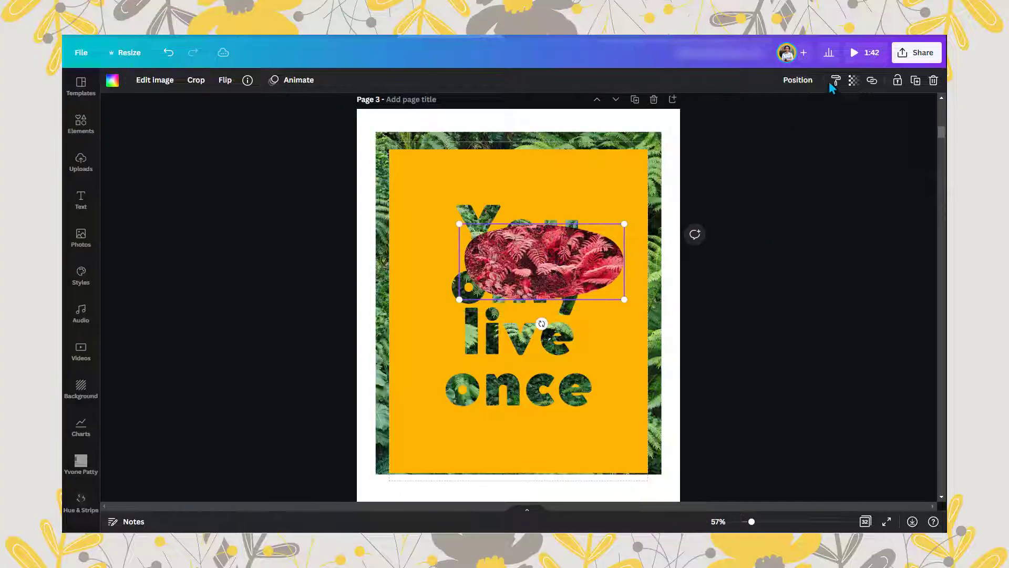
Step: Make the red fern oval semi-transparent, shrink it and tilt it slightly over the "Y" of "You"
{"action": "left_click", "coordinate": [852, 80]}
{"action": "left_click_drag", "start_coordinate": [849, 123], "coordinate": [798, 123]}
{"action": "left_click_drag", "start_coordinate": [595, 252], "coordinate": [561, 191]}
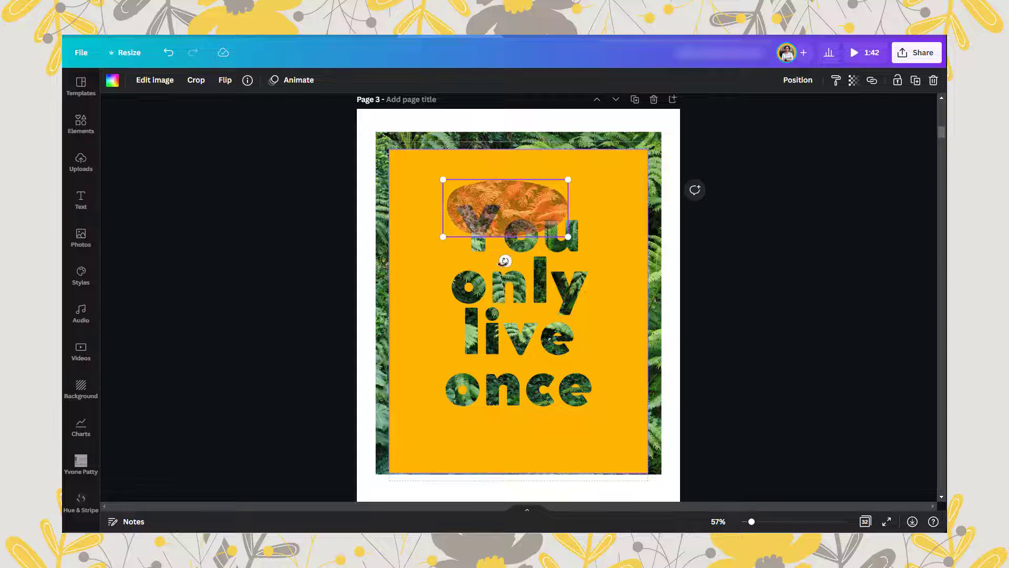
{"action": "left_click_drag", "start_coordinate": [499, 273], "coordinate": [519, 260]}
{"action": "left_click_drag", "start_coordinate": [531, 208], "coordinate": [510, 214]}
{"action": "left_click_drag", "start_coordinate": [416, 203], "coordinate": [461, 211]}
{"action": "left_click_drag", "start_coordinate": [517, 261], "coordinate": [509, 261]}
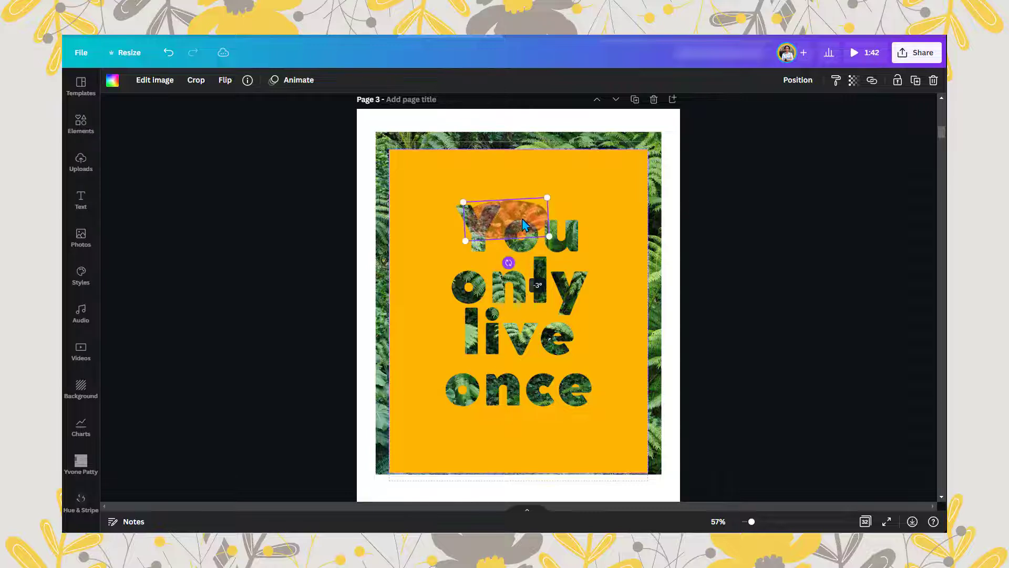
Step: Place duplicates of the translucent red oval over the "u" of "You" and the start of "only", rotating each differently
{"action": "left_click_drag", "start_coordinate": [528, 202], "coordinate": [568, 227]}
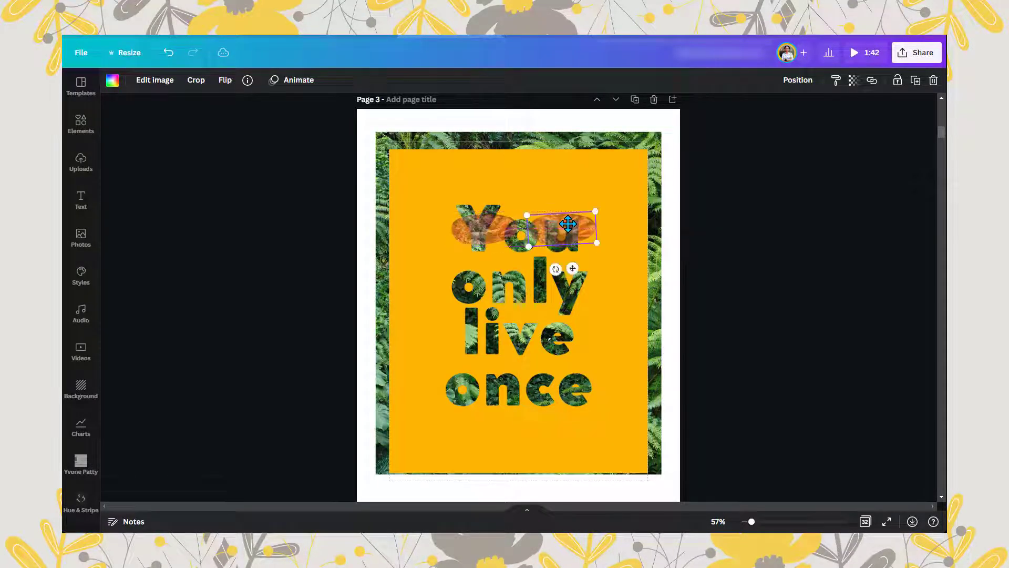
{"action": "left_click_drag", "start_coordinate": [556, 268], "coordinate": [581, 263]}
{"action": "left_click_drag", "start_coordinate": [576, 219], "coordinate": [497, 280]}
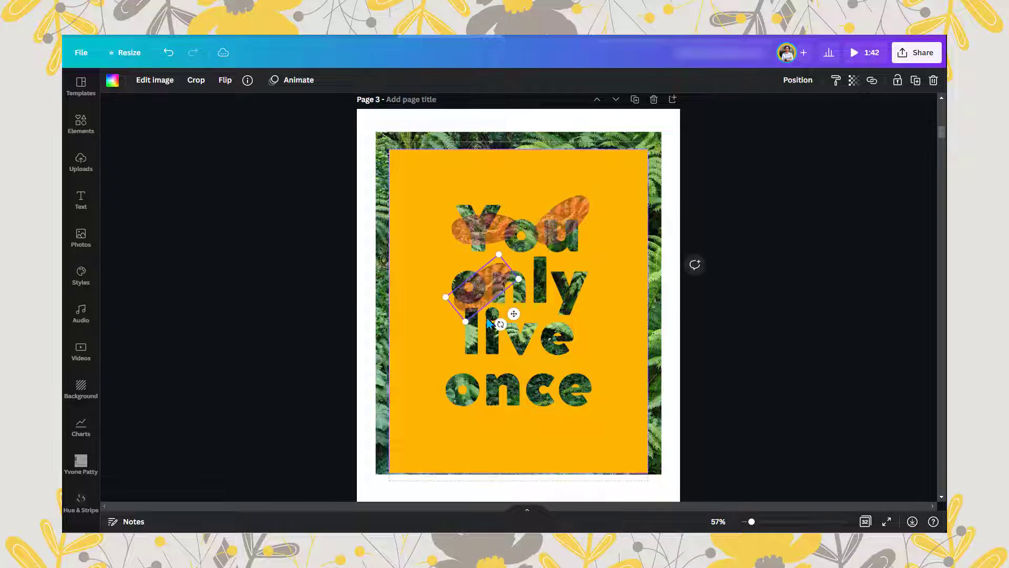
{"action": "left_click_drag", "start_coordinate": [499, 325], "coordinate": [482, 314]}
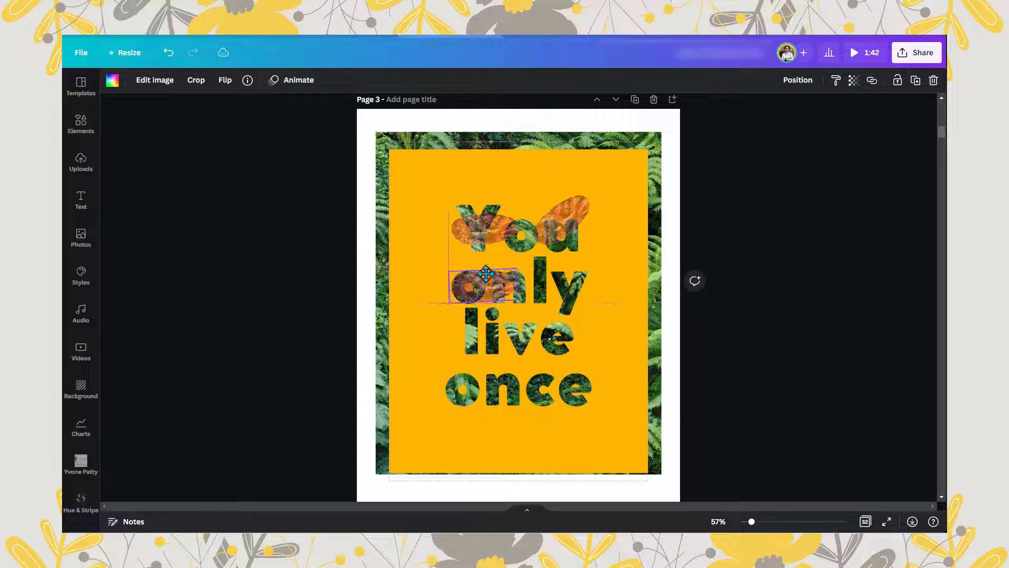
{"action": "left_click_drag", "start_coordinate": [484, 278], "coordinate": [489, 271]}
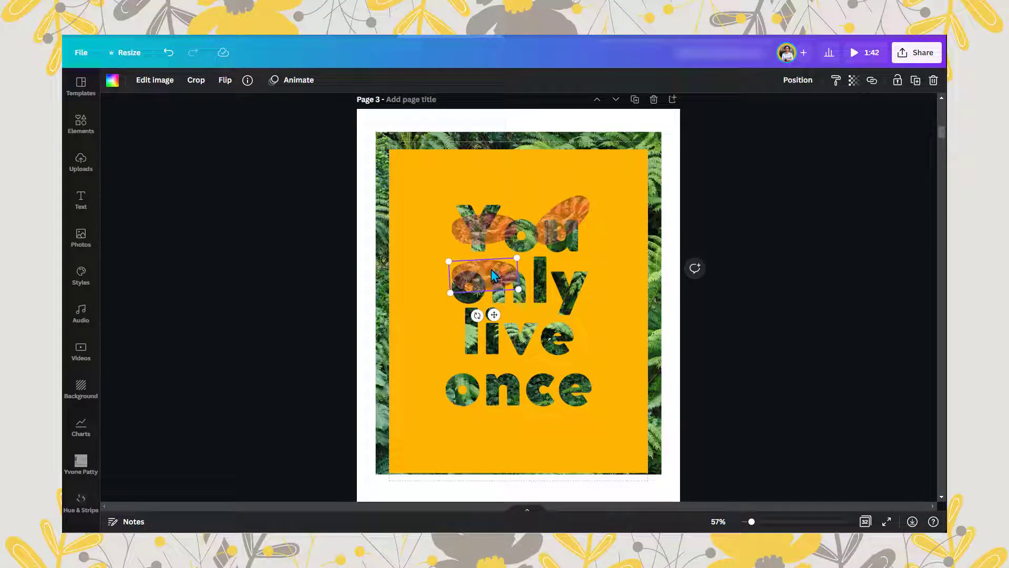
Step: Place more duplicates of the translucent red oval over the rest of "only" and both halves of "live" and "once"
{"action": "left_click_drag", "start_coordinate": [492, 274], "coordinate": [552, 412]}
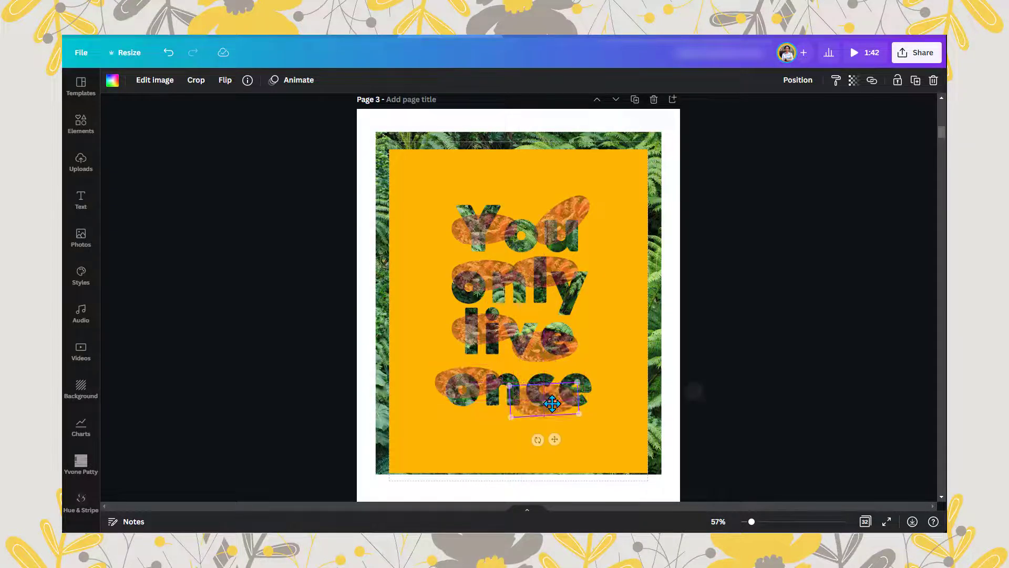
{"action": "left_click", "coordinate": [435, 350]}
Step: Set the transparency value of the red ovals over "You" and "only" back to 100
{"action": "left_click", "coordinate": [480, 225]}
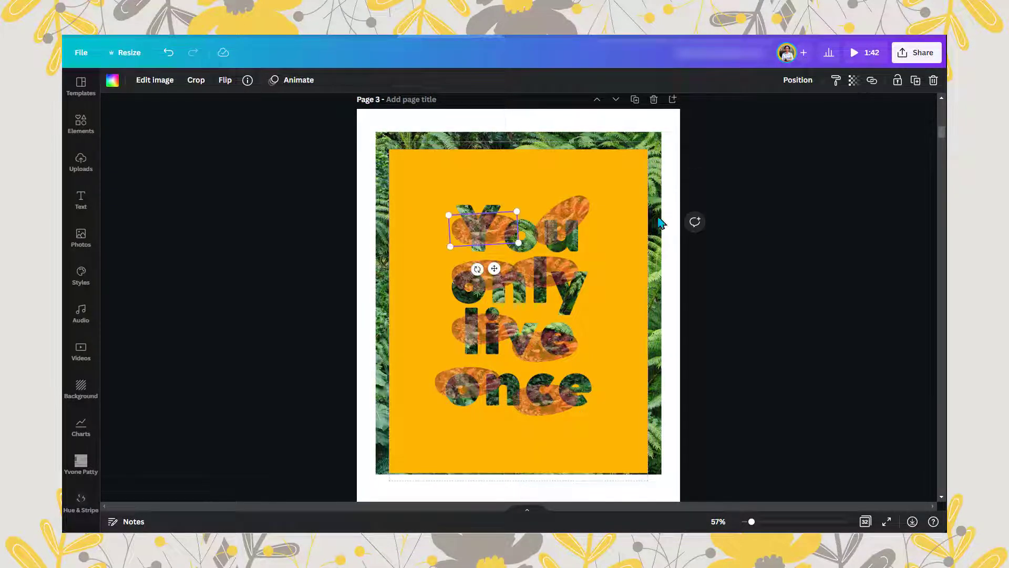
{"action": "left_click", "coordinate": [853, 80]}
{"action": "left_click_drag", "start_coordinate": [797, 123], "coordinate": [849, 122]}
{"action": "left_click", "coordinate": [570, 215]}
{"action": "left_click", "coordinate": [853, 80]}
{"action": "left_click", "coordinate": [487, 278]}
{"action": "left_click", "coordinate": [853, 79]}
{"action": "left_click", "coordinate": [544, 270]}
{"action": "left_click", "coordinate": [853, 80]}
Step: Set the red ovals over "live" and "once" to transparency 100 and enlarge the one over the end of "once"
{"action": "left_click", "coordinate": [482, 328]}
{"action": "left_click", "coordinate": [853, 79]}
{"action": "left_click", "coordinate": [543, 344]}
{"action": "left_click", "coordinate": [853, 80]}
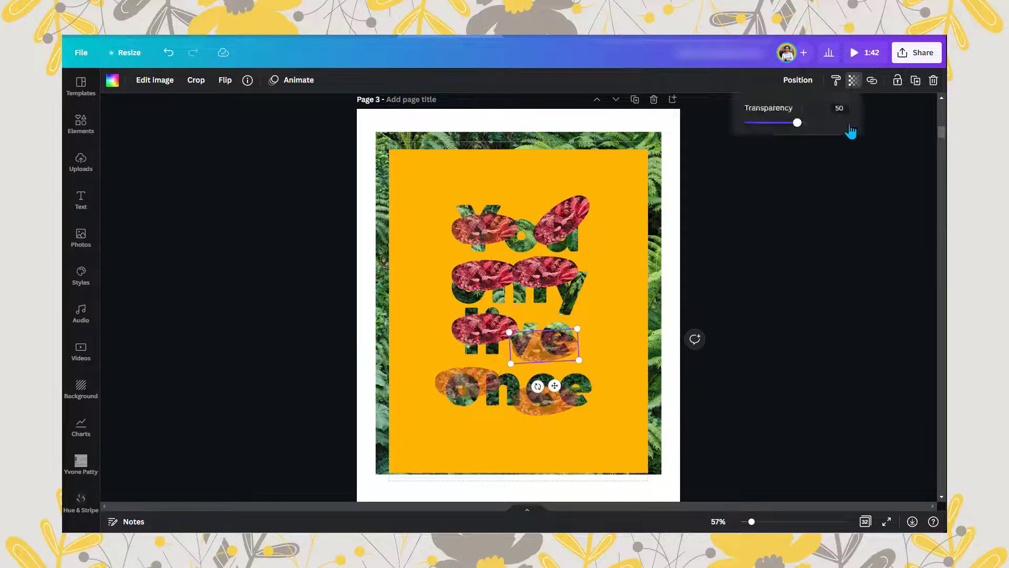
{"action": "left_click", "coordinate": [845, 123]}
{"action": "left_click", "coordinate": [462, 382]}
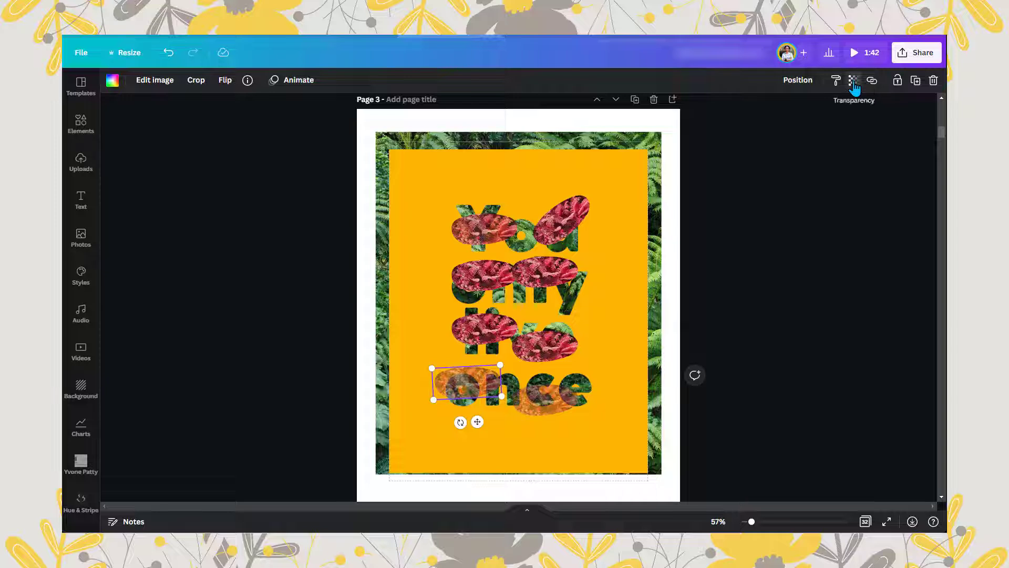
{"action": "left_click", "coordinate": [853, 80]}
{"action": "left_click_drag", "start_coordinate": [801, 122], "coordinate": [850, 122]}
{"action": "left_click", "coordinate": [546, 398]}
{"action": "left_click", "coordinate": [853, 80]}
{"action": "left_click_drag", "start_coordinate": [538, 440], "coordinate": [540, 439]}
{"action": "left_click_drag", "start_coordinate": [550, 400], "coordinate": [586, 420]}
Step: Bring the yellow cut-out lettering overlay to the front so it covers the red ovals
{"action": "left_click", "coordinate": [610, 323]}
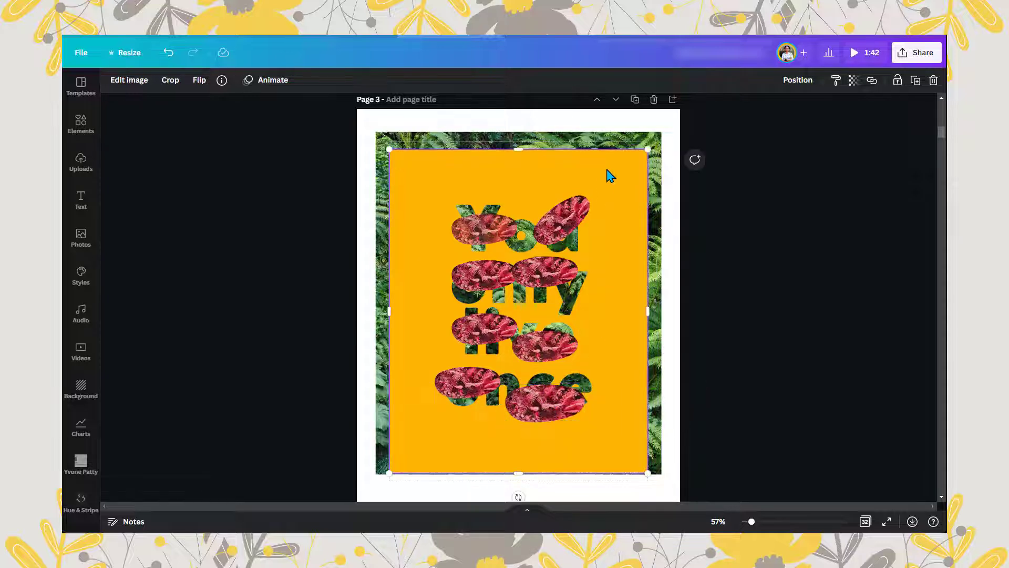
{"action": "left_click", "coordinate": [797, 80]}
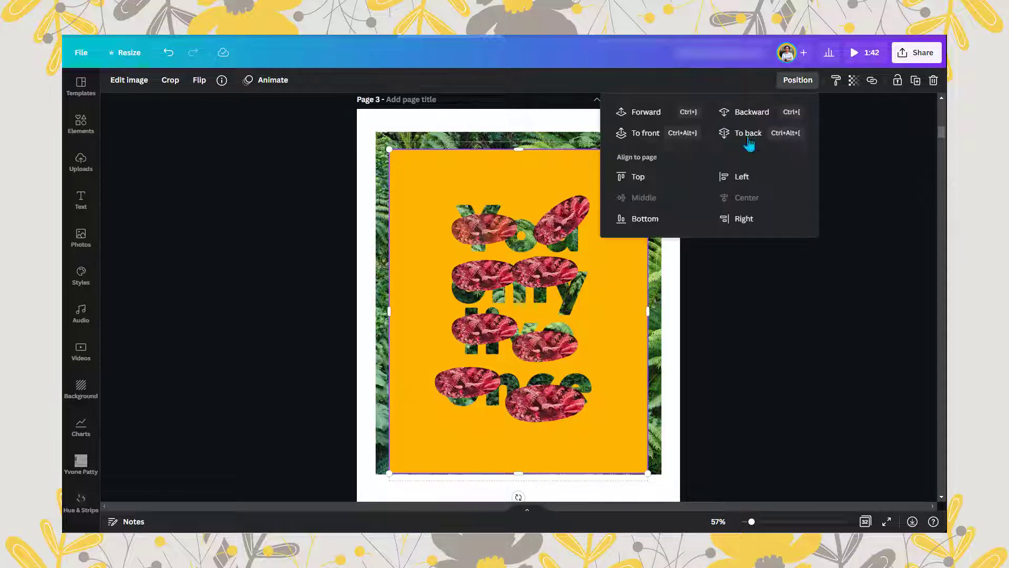
{"action": "left_click", "coordinate": [683, 132]}
Step: Crop all four sides of the green fern photo to match the edges of the yellow overlay
{"action": "left_click", "coordinate": [389, 134]}
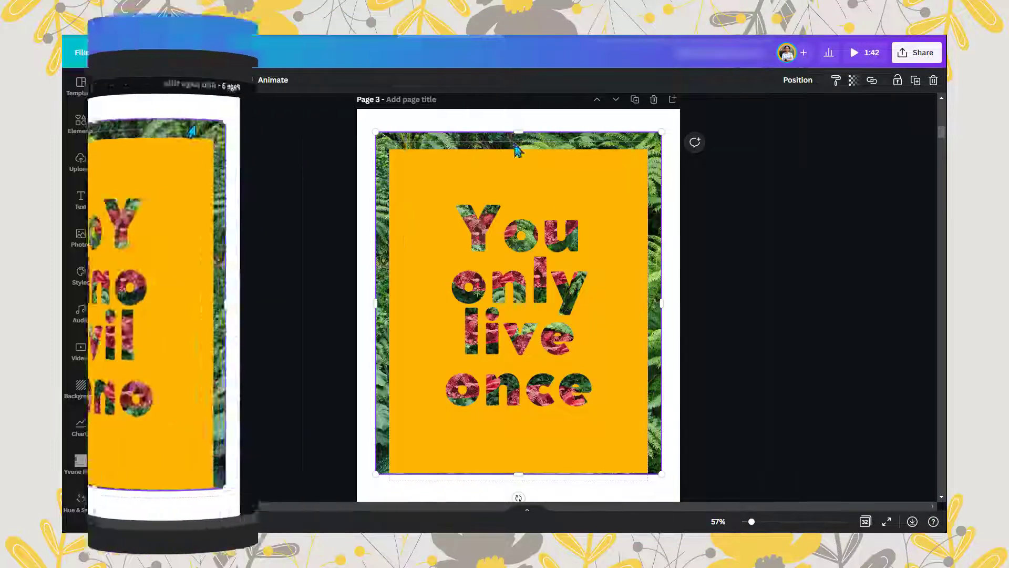
{"action": "left_click_drag", "start_coordinate": [518, 138], "coordinate": [517, 150]}
{"action": "left_click_drag", "start_coordinate": [377, 318], "coordinate": [389, 315]}
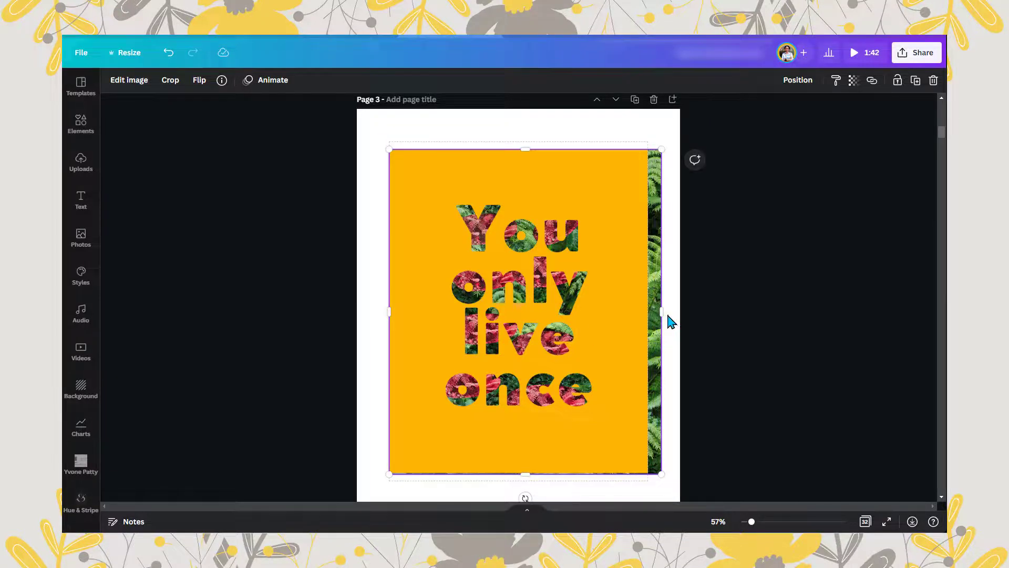
{"action": "left_click_drag", "start_coordinate": [663, 310], "coordinate": [651, 311]}
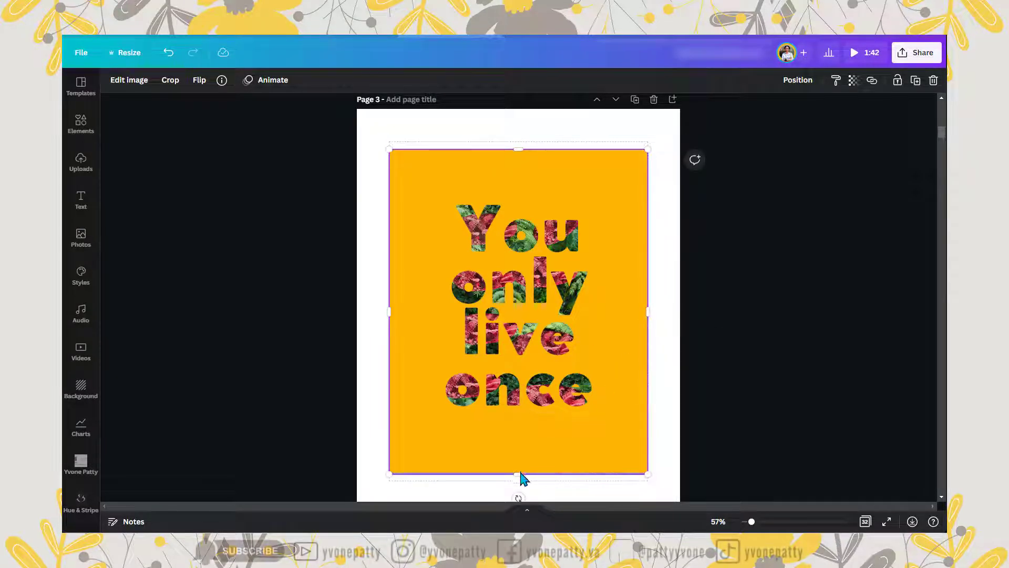
{"action": "left_click_drag", "start_coordinate": [518, 479], "coordinate": [518, 473]}
Step: Change the page 3 background colour to the overlay's yellow, sampled from the design with the eyedropper
{"action": "left_click", "coordinate": [431, 135]}
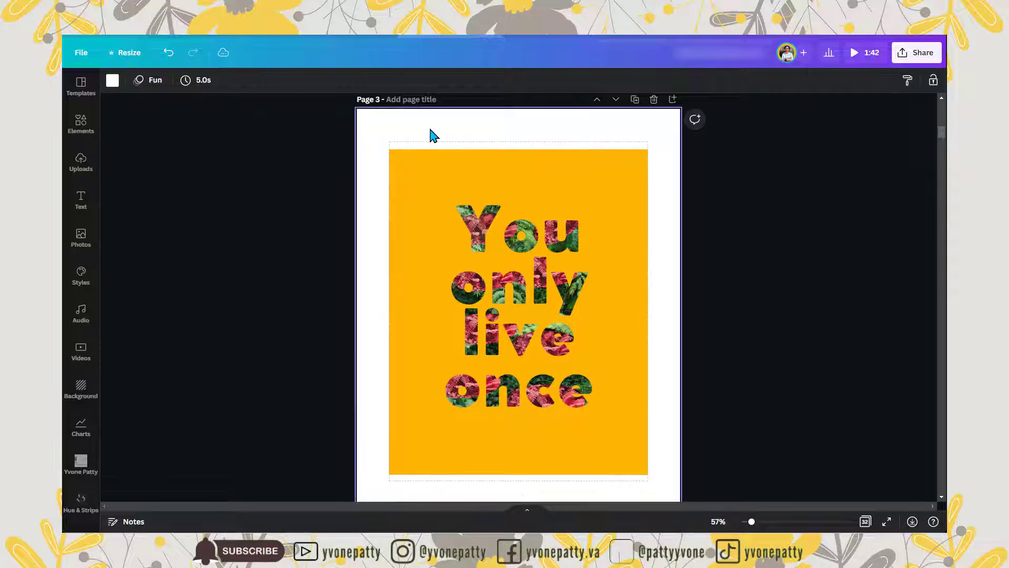
{"action": "left_click", "coordinate": [113, 80]}
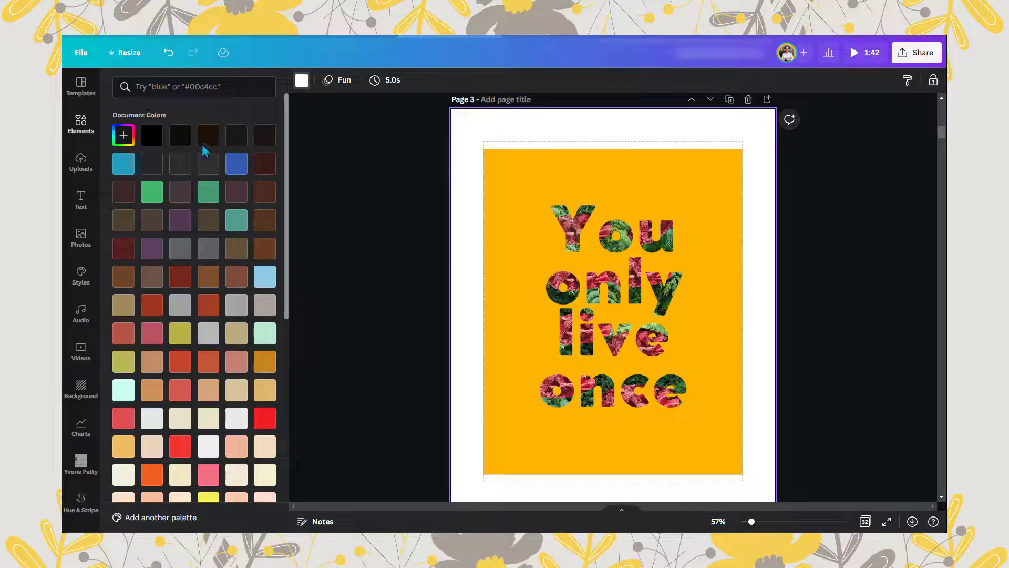
{"action": "left_click", "coordinate": [123, 136]}
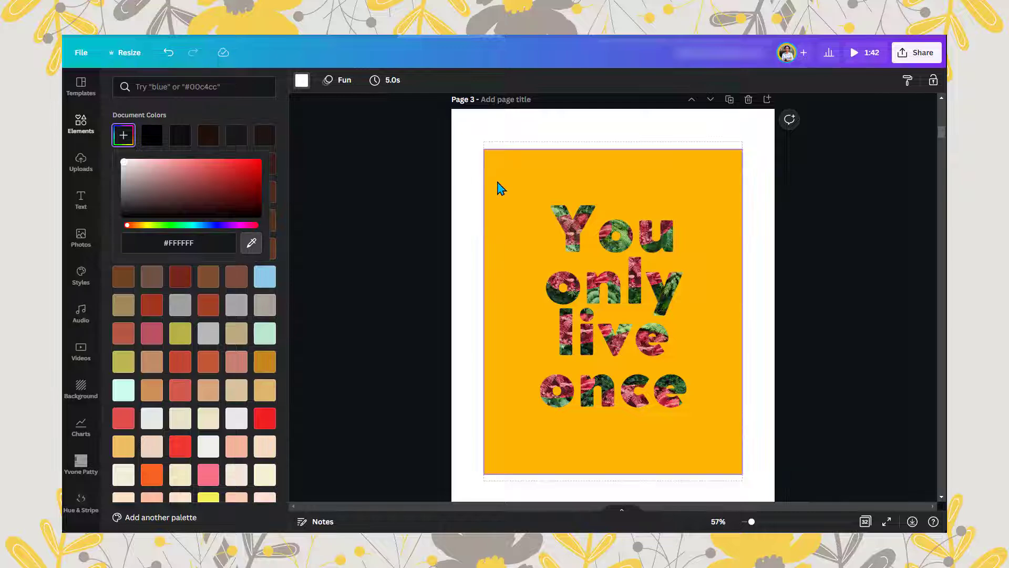
{"action": "left_click", "coordinate": [251, 242]}
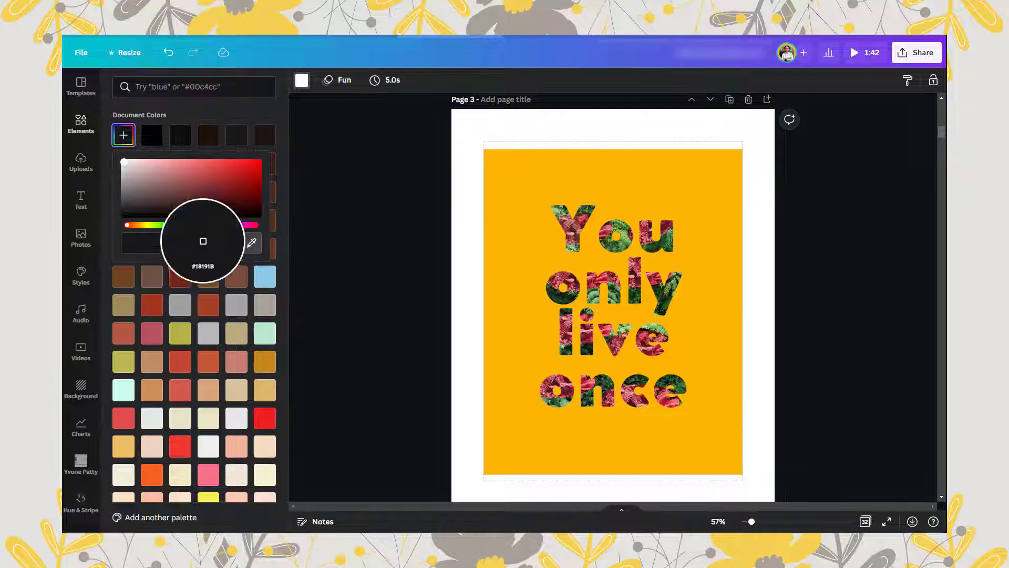
{"action": "left_click", "coordinate": [509, 176]}
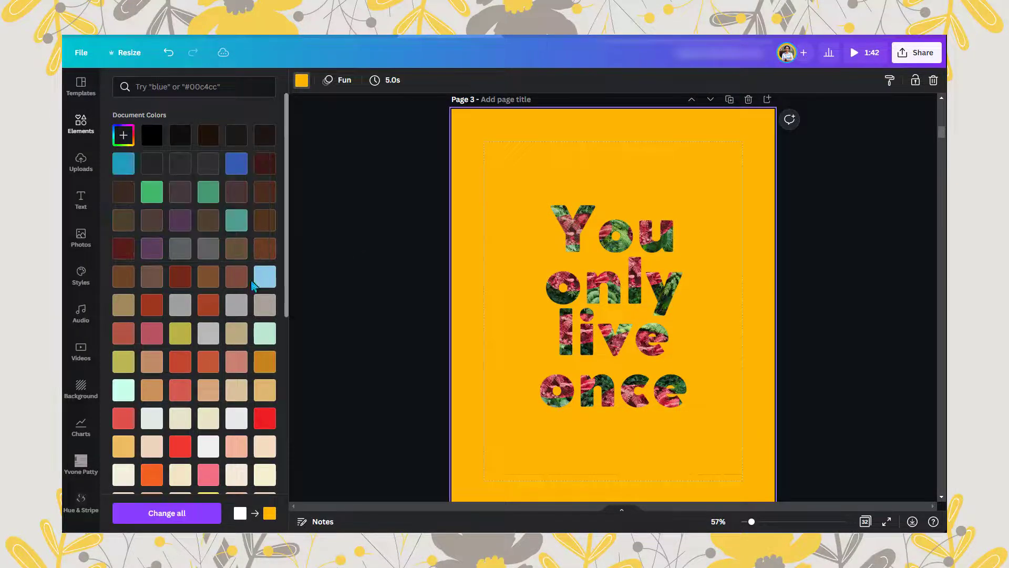
{"action": "left_click", "coordinate": [310, 457]}
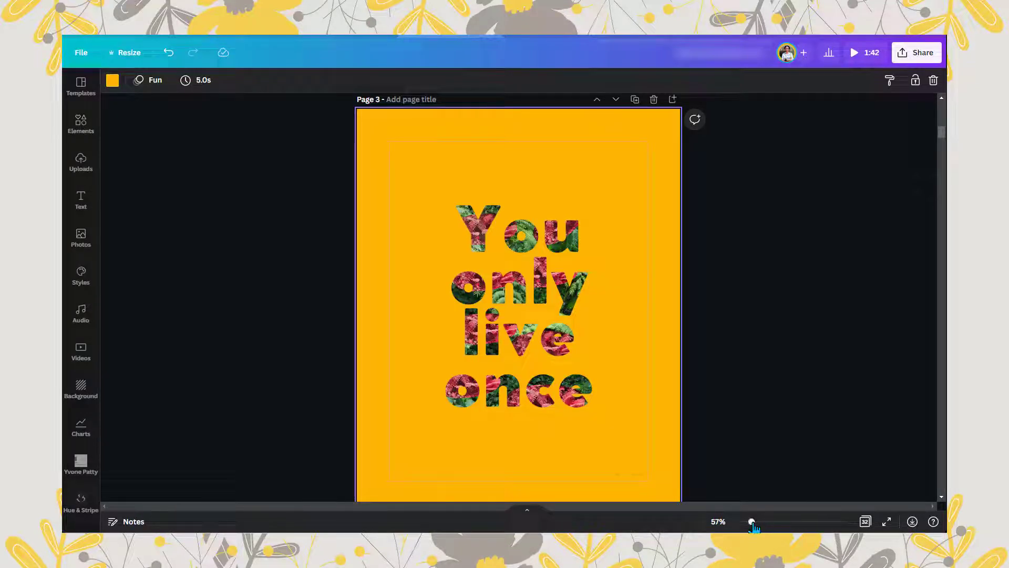
{"action": "left_click_drag", "start_coordinate": [752, 524], "coordinate": [756, 524]}
{"action": "left_click_drag", "start_coordinate": [754, 524], "coordinate": [753, 523]}
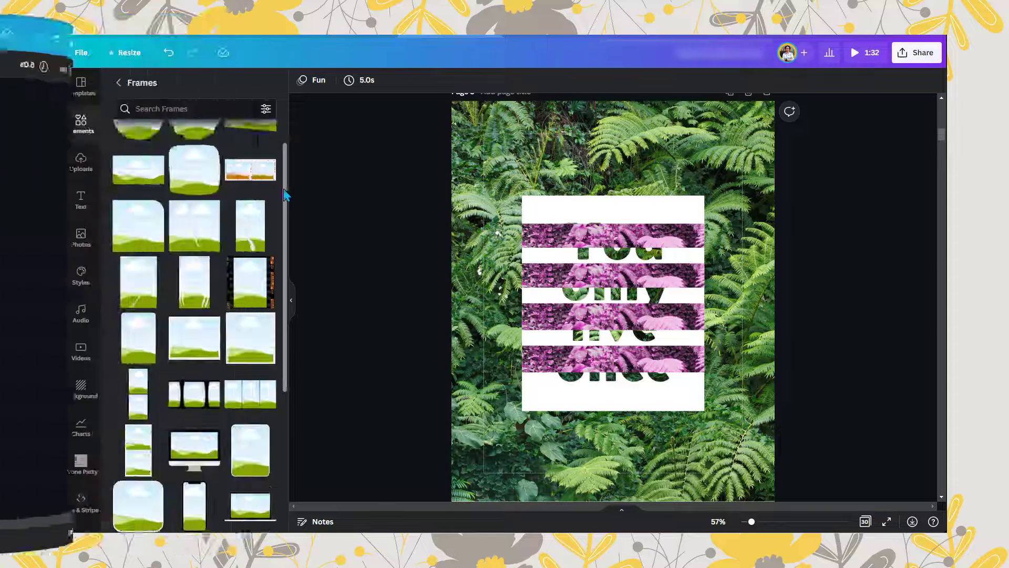
Step: Add a right-triangle frame to the page, move it toward the lower right, and fill it with the top stripe's purple fern image
{"action": "scroll", "coordinate": [277, 236], "scroll_direction": "down", "scroll_amount": 10}
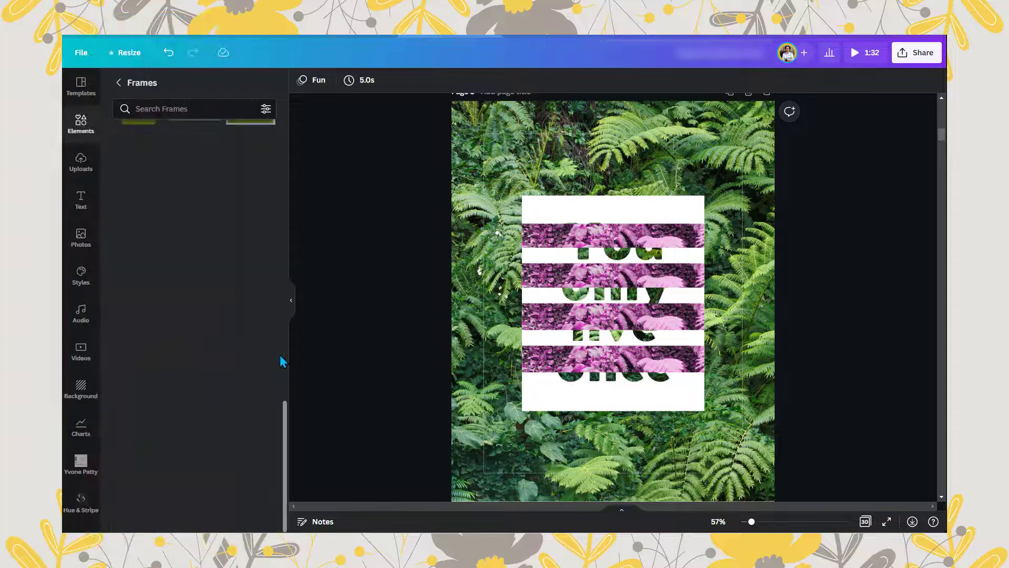
{"action": "left_click_drag", "start_coordinate": [280, 355], "coordinate": [289, 329]}
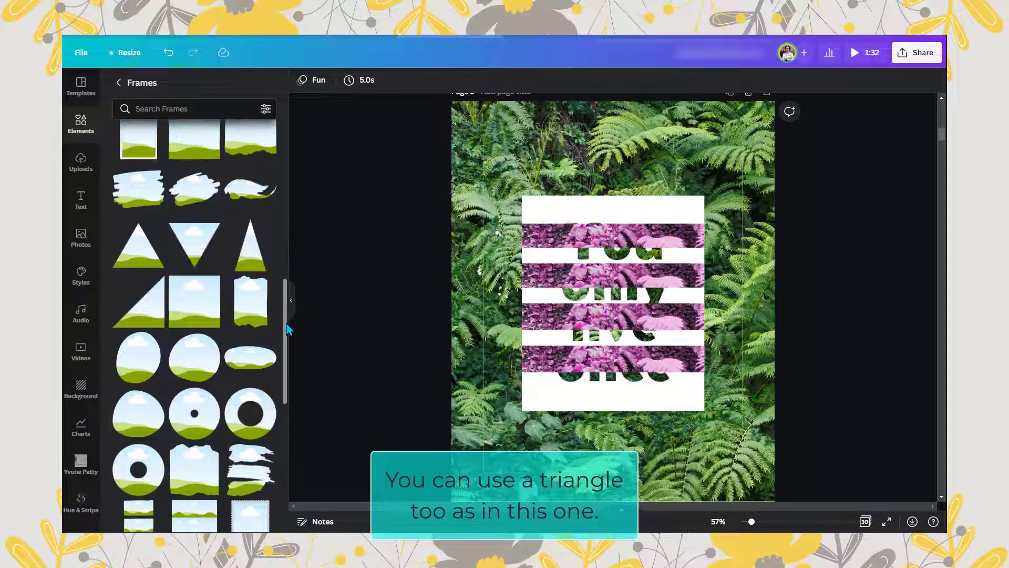
{"action": "left_click", "coordinate": [146, 312]}
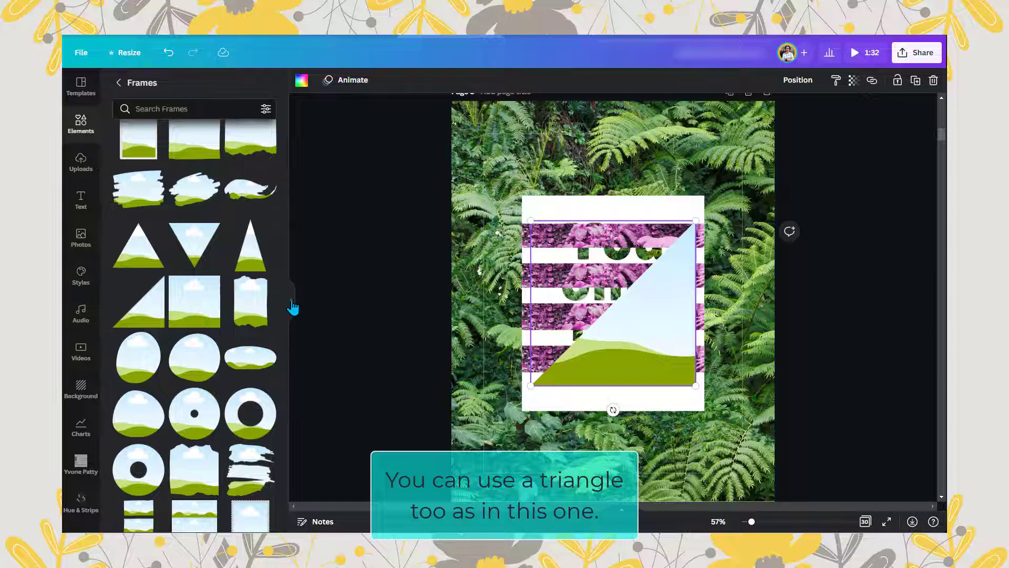
{"action": "left_click", "coordinate": [293, 306]}
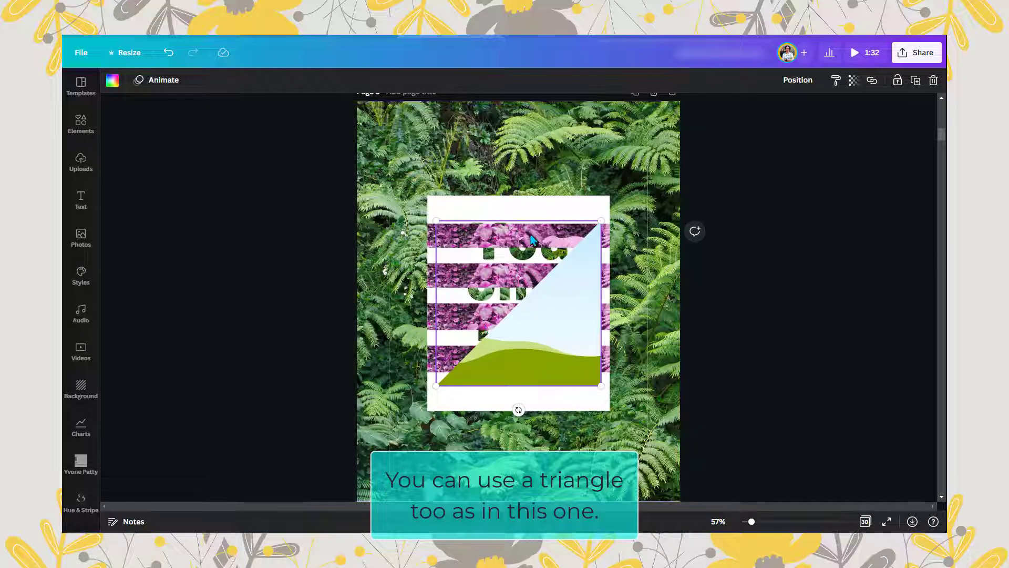
{"action": "left_click_drag", "start_coordinate": [531, 239], "coordinate": [578, 311]}
{"action": "left_click", "coordinate": [555, 256]}
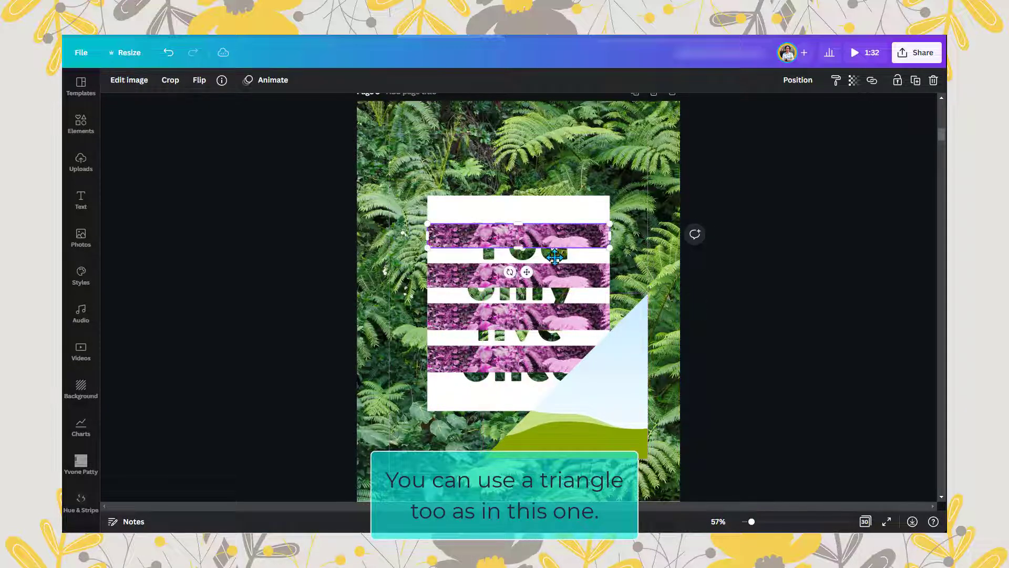
{"action": "left_click_drag", "start_coordinate": [554, 257], "coordinate": [605, 363]}
Step: Delete the three remaining purple fern stripes covering "only", "live" and "once"
{"action": "left_click", "coordinate": [541, 281]}
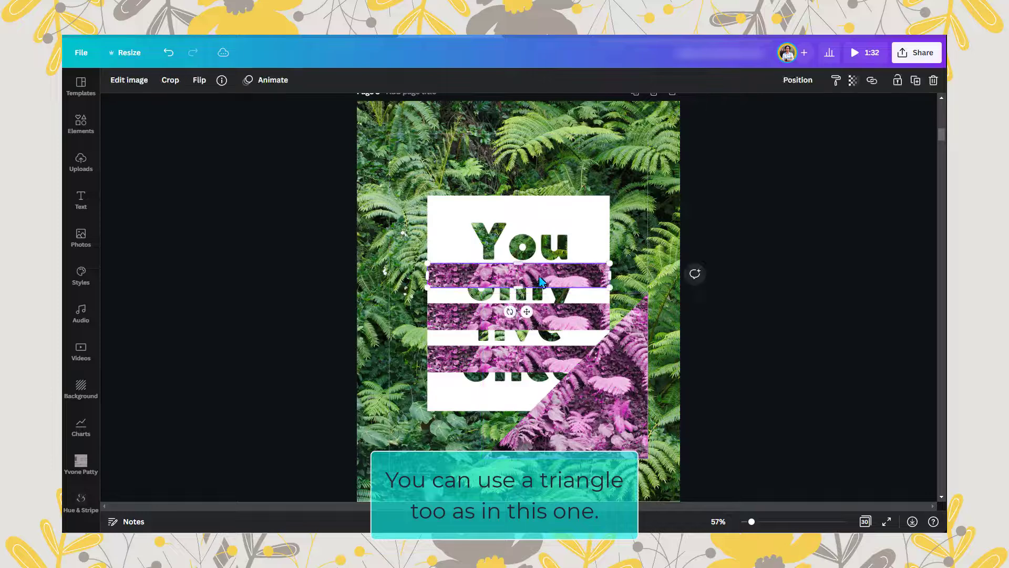
{"action": "left_click", "coordinate": [933, 80]}
{"action": "left_click", "coordinate": [440, 326]}
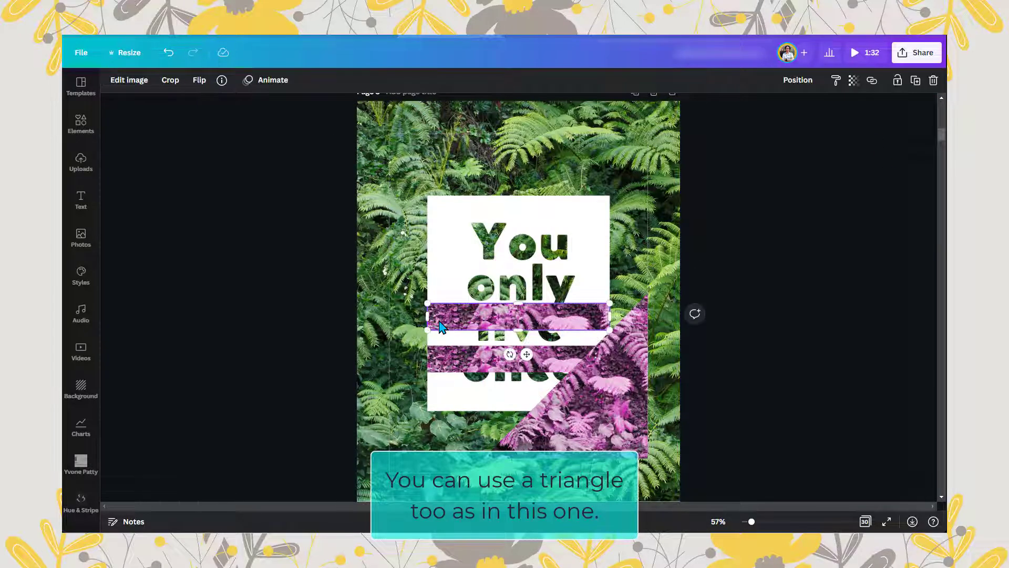
{"action": "key", "text": "Delete"}
{"action": "left_click", "coordinate": [446, 366]}
{"action": "key", "text": "Delete"}
Step: Shrink the purple fern triangle, place it over the end of "live" and "once", and make it semi-transparent
{"action": "left_click_drag", "start_coordinate": [578, 400], "coordinate": [552, 371]}
{"action": "left_click_drag", "start_coordinate": [458, 433], "coordinate": [524, 366]}
{"action": "left_click_drag", "start_coordinate": [612, 335], "coordinate": [600, 328]}
{"action": "left_click", "coordinate": [853, 80]}
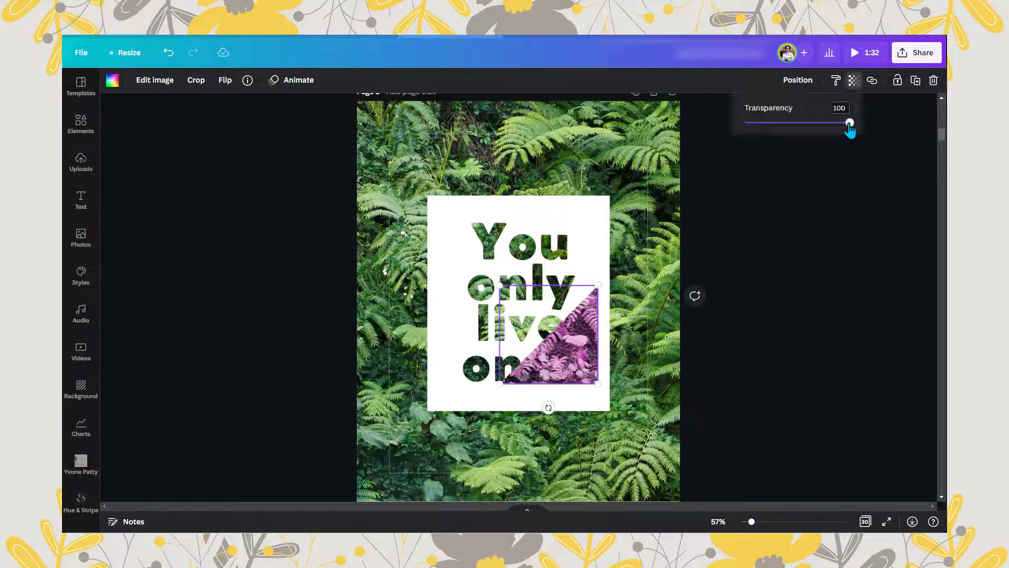
{"action": "left_click_drag", "start_coordinate": [851, 123], "coordinate": [799, 122]}
Step: Shift the translucent triangle toward the middle of the lettering and tilt it clockwise across "live" and "once"
{"action": "left_click_drag", "start_coordinate": [591, 340], "coordinate": [569, 336]}
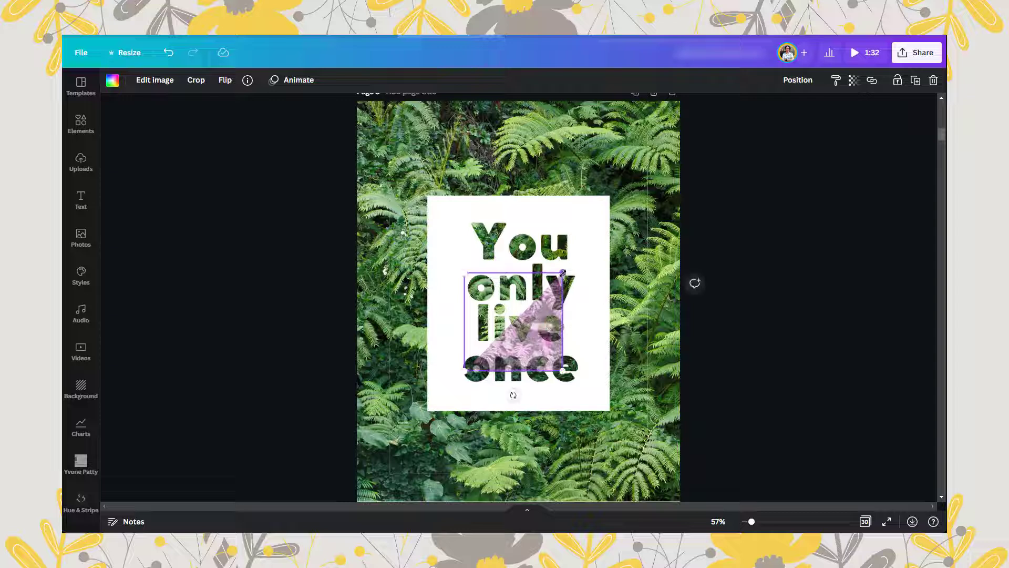
{"action": "left_click_drag", "start_coordinate": [513, 395], "coordinate": [491, 392]}
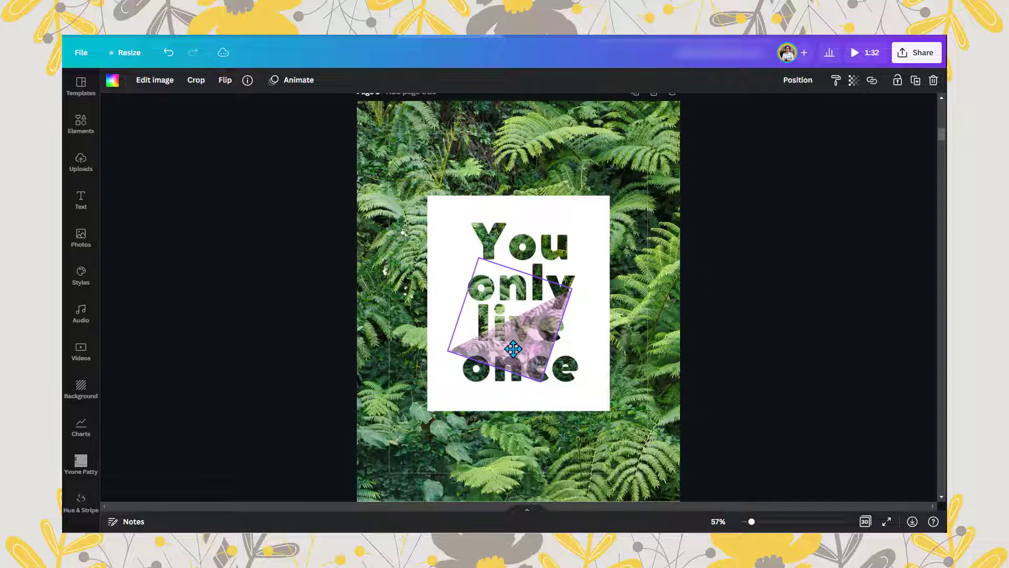
{"action": "mouse_move", "coordinate": [487, 390]}
{"action": "left_mouse_down"}
{"action": "mouse_move", "coordinate": [482, 398]}
{"action": "mouse_move", "coordinate": [479, 388]}
{"action": "left_mouse_up"}
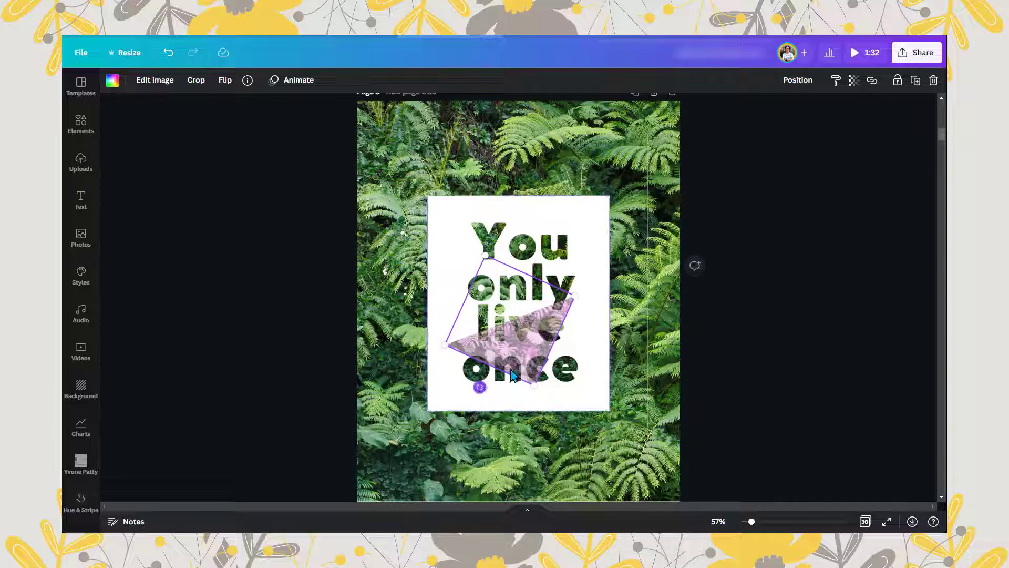
Step: Duplicate the translucent purple triangle and place the copy over "You" and "only", rotated to a different angle
{"action": "left_click", "coordinate": [915, 80]}
{"action": "left_click_drag", "start_coordinate": [527, 358], "coordinate": [508, 287]}
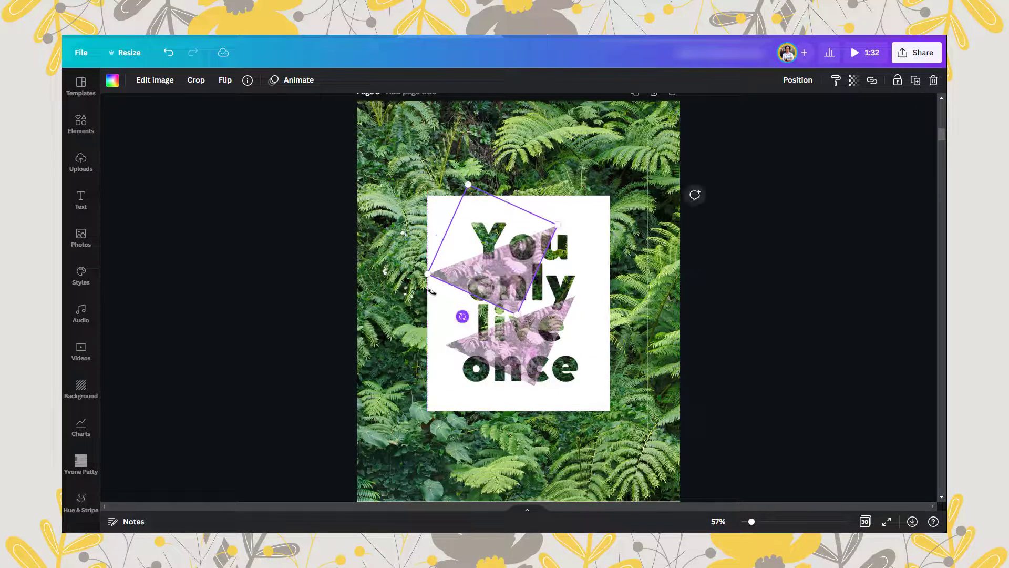
{"action": "left_click_drag", "start_coordinate": [431, 291], "coordinate": [452, 270]}
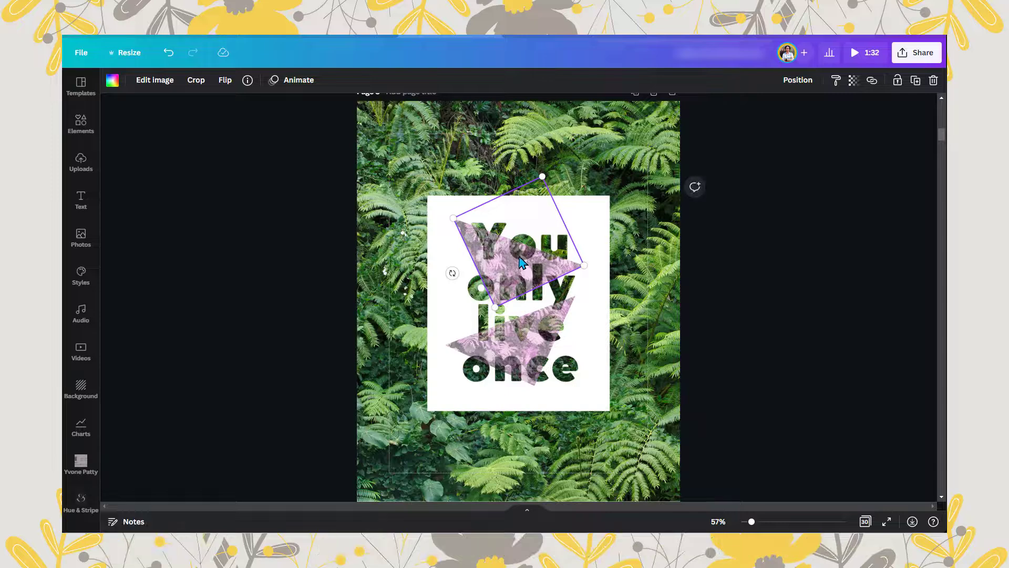
Step: Set the upper triangle's transparency value to 100 and send it backward behind the white lettering card
{"action": "left_click", "coordinate": [853, 81]}
{"action": "left_click_drag", "start_coordinate": [812, 128], "coordinate": [853, 137]}
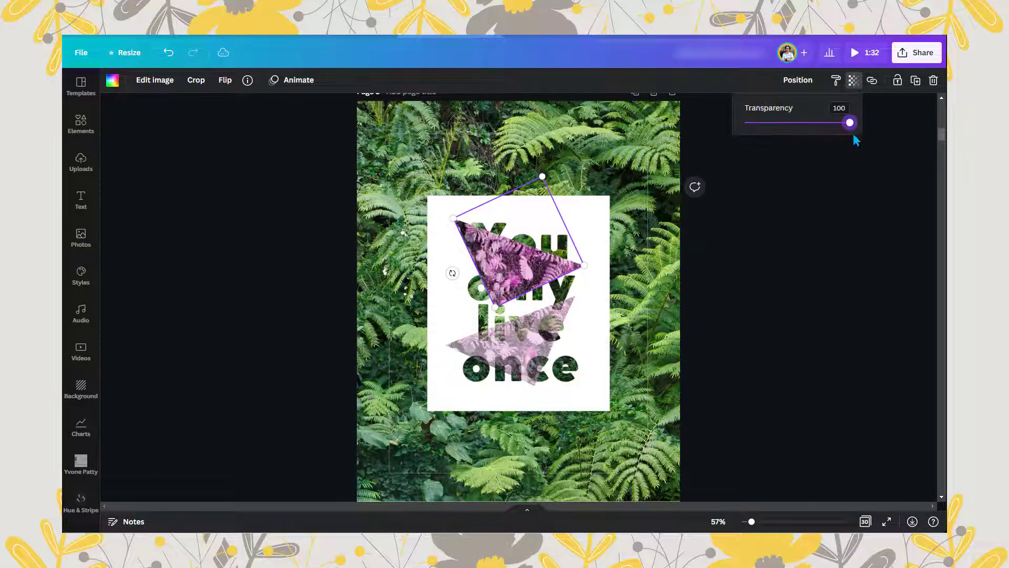
{"action": "left_click", "coordinate": [797, 83]}
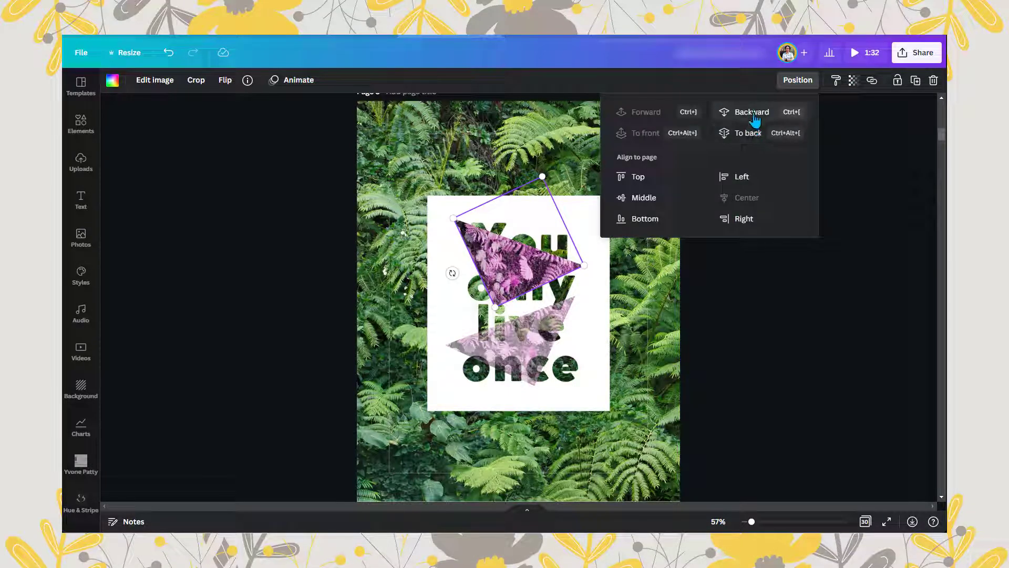
{"action": "left_click", "coordinate": [752, 112]}
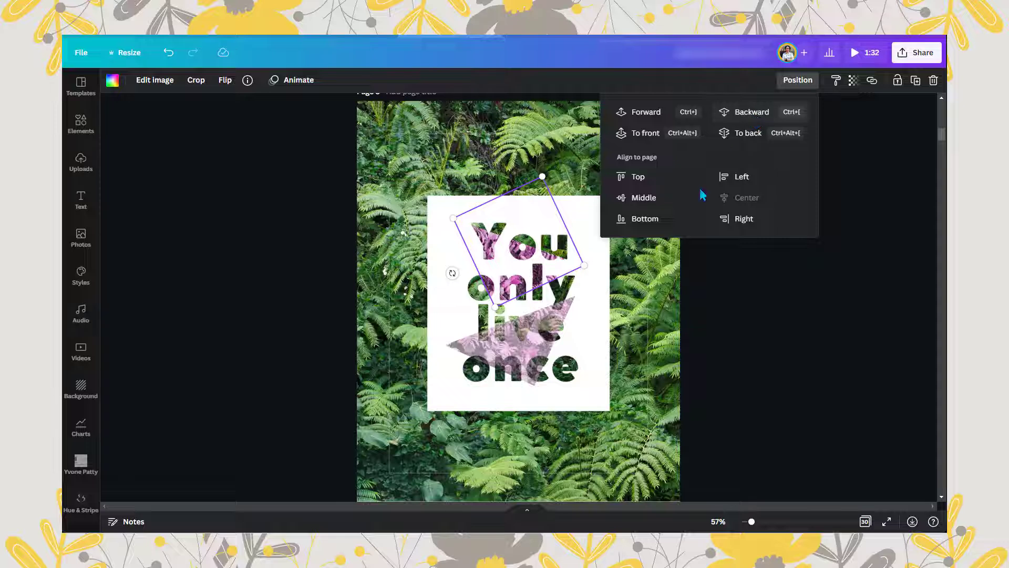
Step: Set the lower triangle's transparency value to 100 and send it backward behind the white lettering card
{"action": "left_click", "coordinate": [854, 81]}
{"action": "left_click_drag", "start_coordinate": [800, 125], "coordinate": [836, 139]}
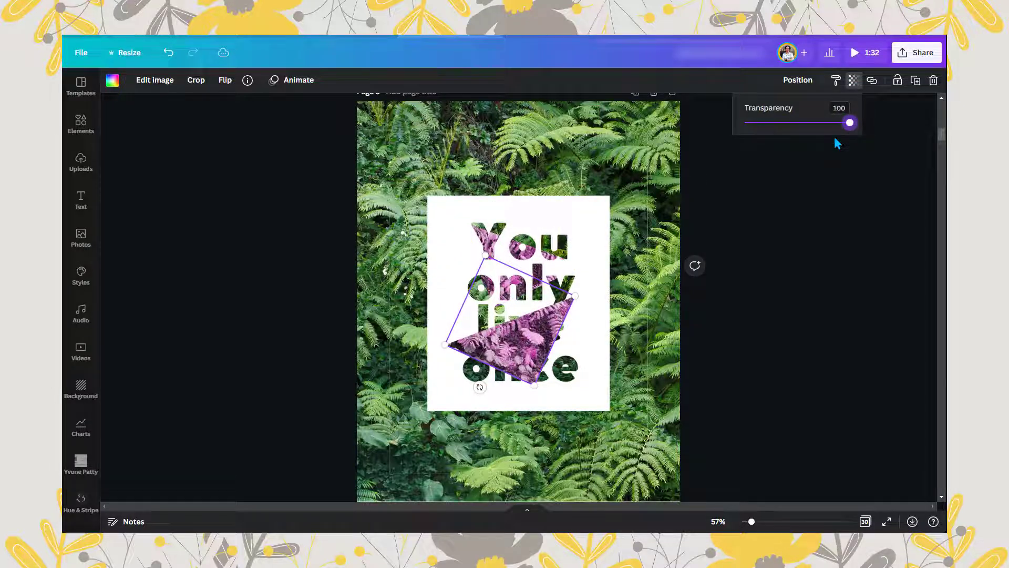
{"action": "left_click", "coordinate": [798, 82]}
{"action": "left_click", "coordinate": [751, 114]}
{"action": "left_click", "coordinate": [751, 114]}
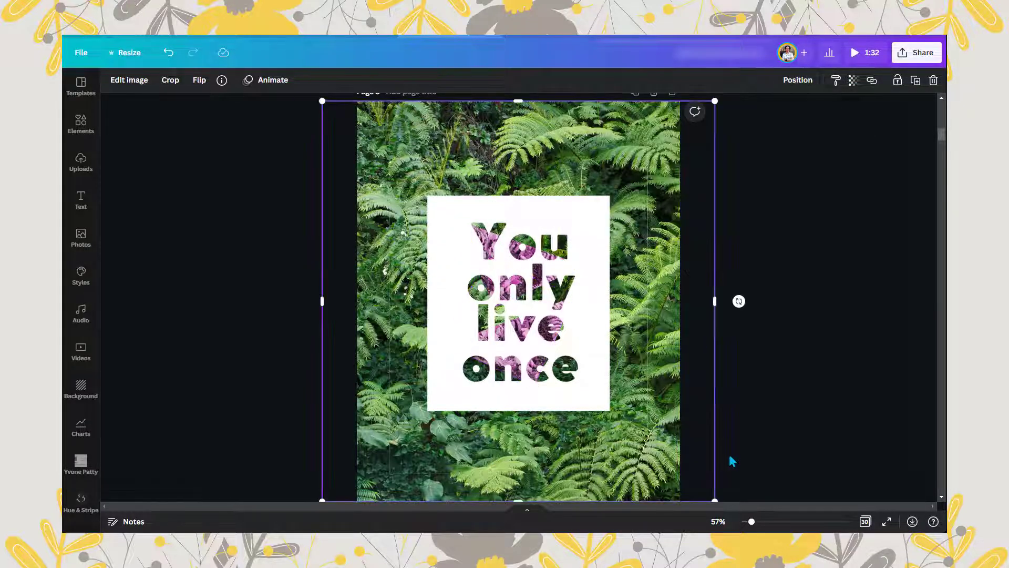
Step: Examine the finished purple and green lettering up close at 110% zoom, then return to the 57% page view
{"action": "left_click_drag", "start_coordinate": [752, 521], "coordinate": [763, 521]}
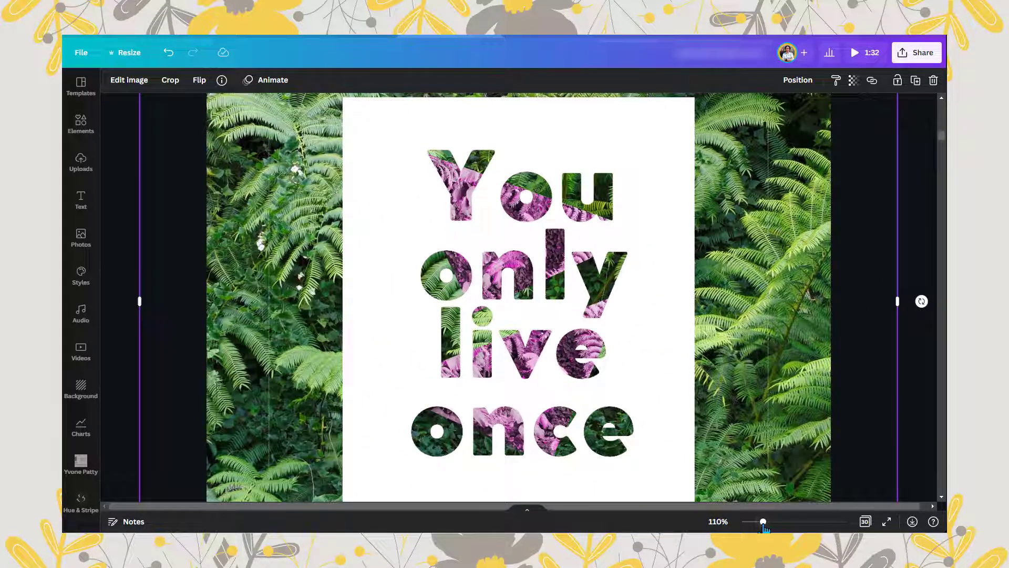
{"action": "left_click_drag", "start_coordinate": [763, 521], "coordinate": [752, 521]}
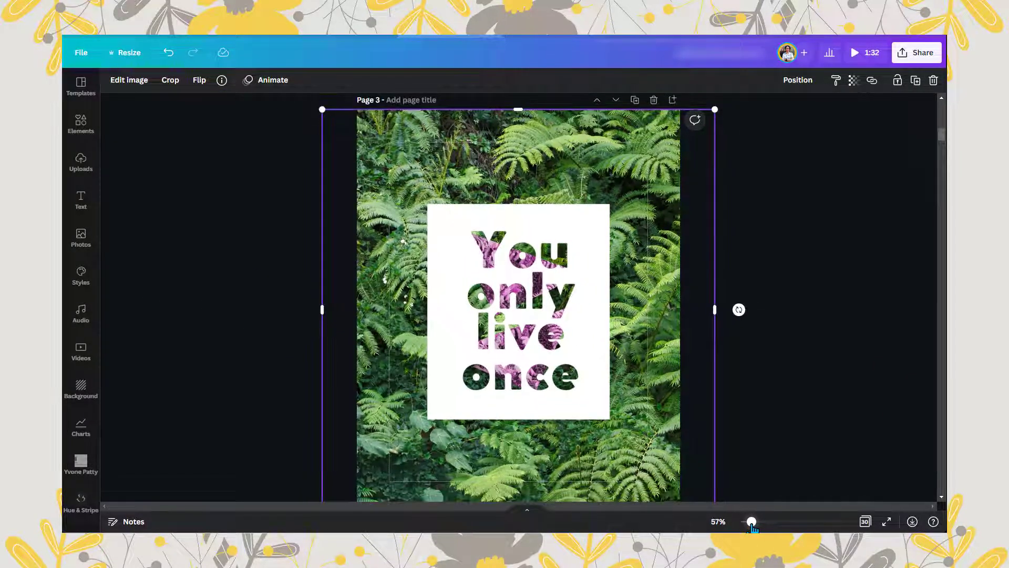
{"action": "left_click", "coordinate": [275, 275]}
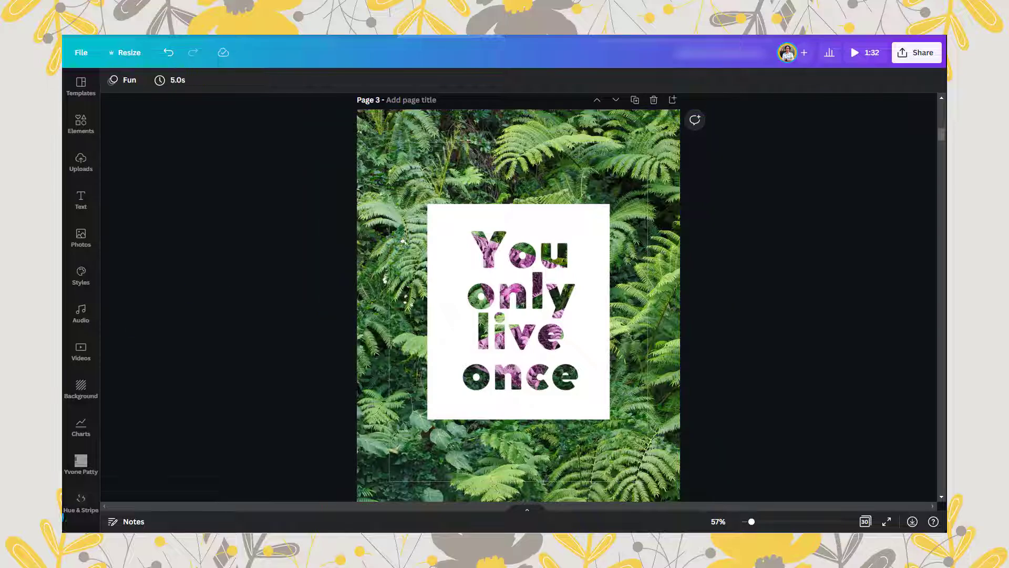